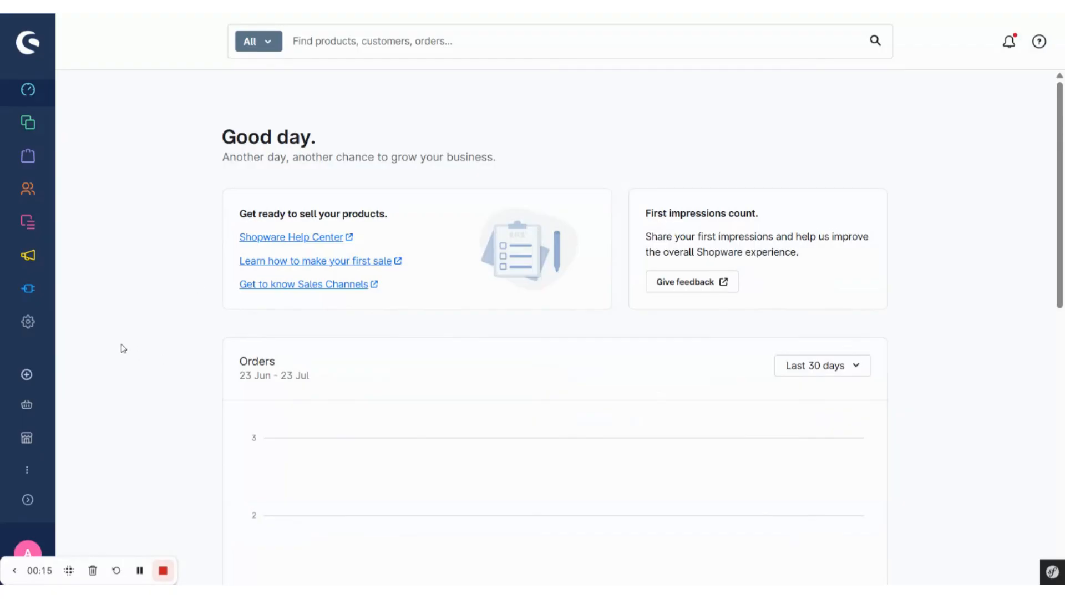
- Open the Price on request extension in the settings and add a new price on request form
click(28, 324)
scroll(640, 413, down, 5)
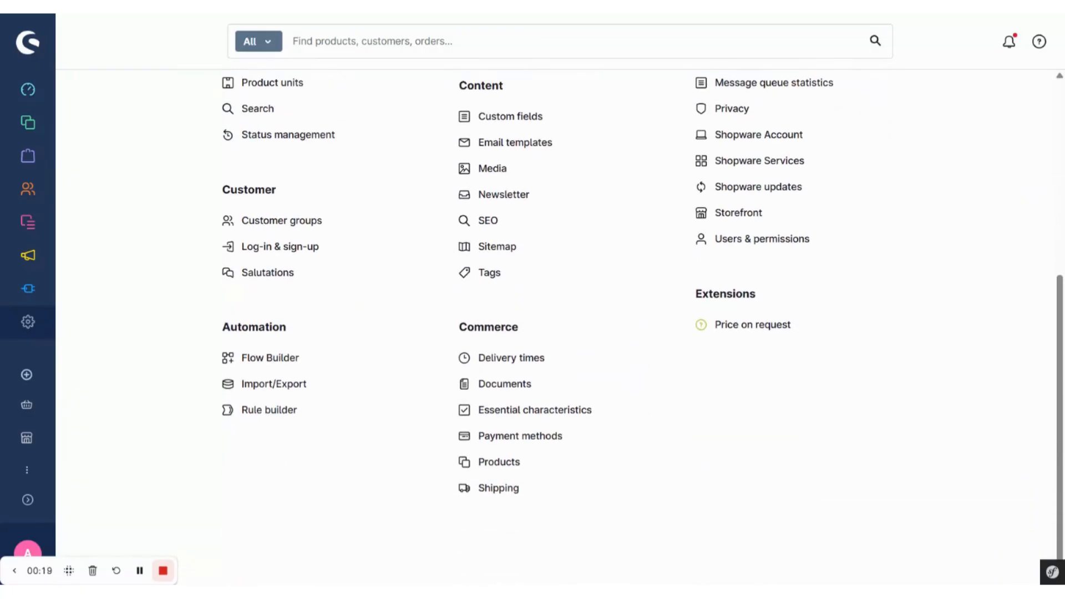
click(761, 331)
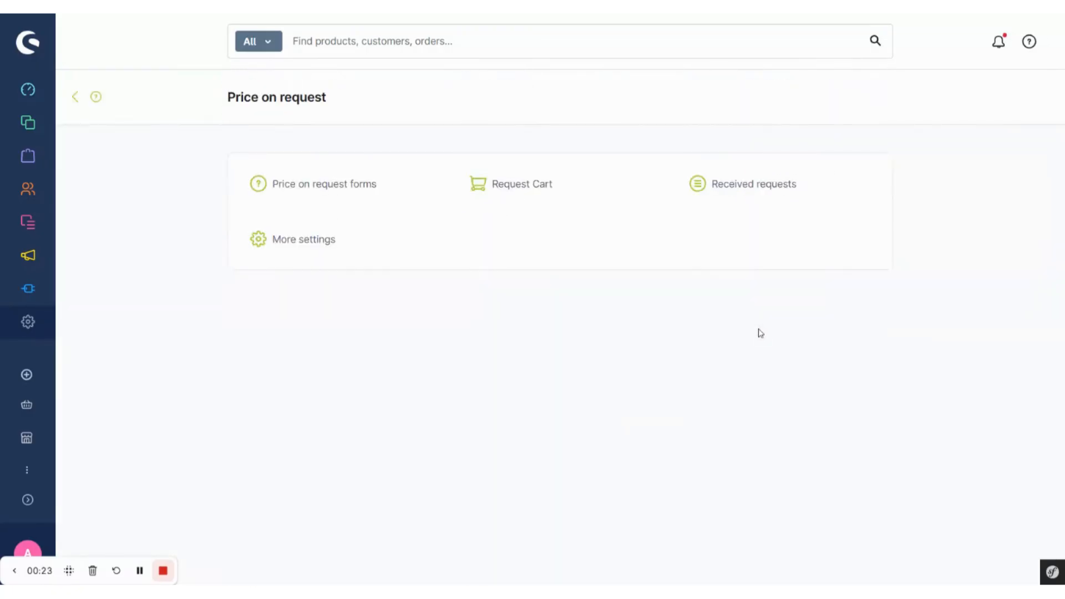
click(362, 192)
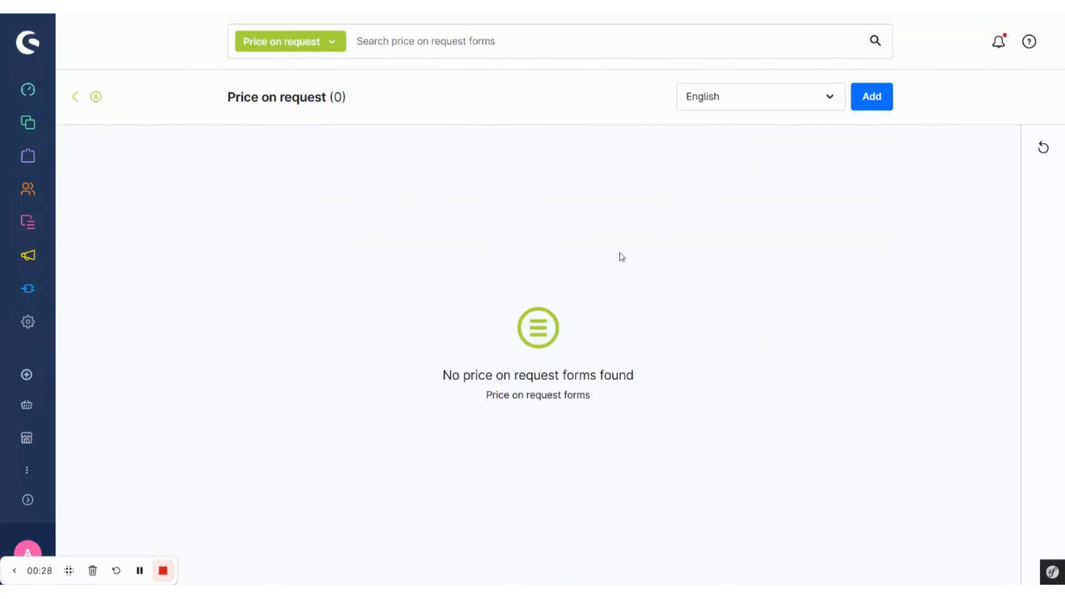
click(872, 99)
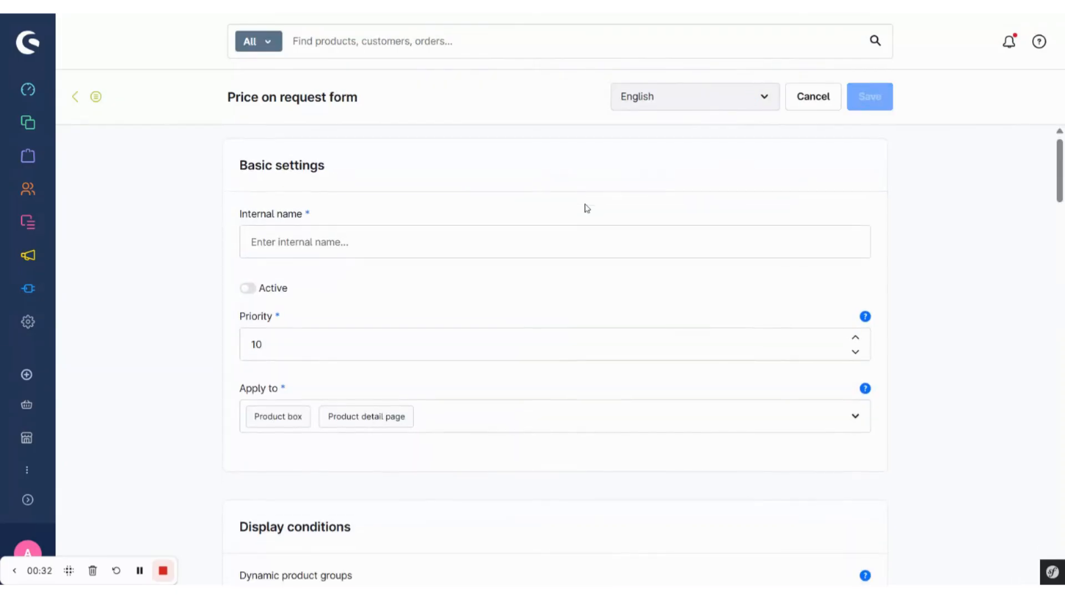
- Enter "B2B price request" as the form's internal name and set the form to active
click(513, 230)
text(B2B price request)
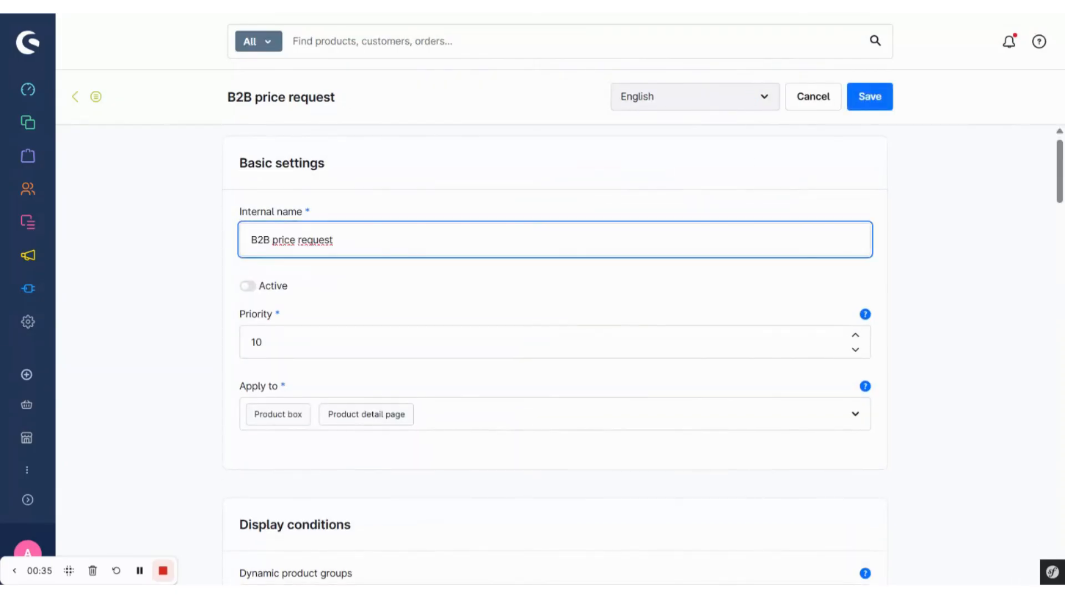
click(254, 286)
- Assign the dynamic product group "ACRIS Price on request products" in the form's display conditions
scroll(326, 305, down, 1)
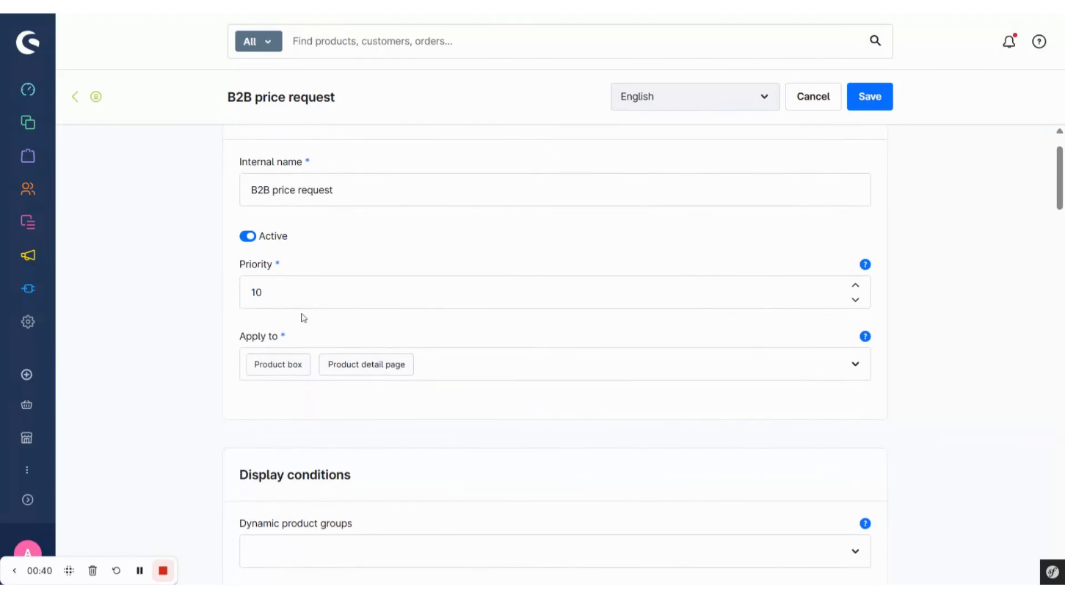
scroll(294, 302, down, 1)
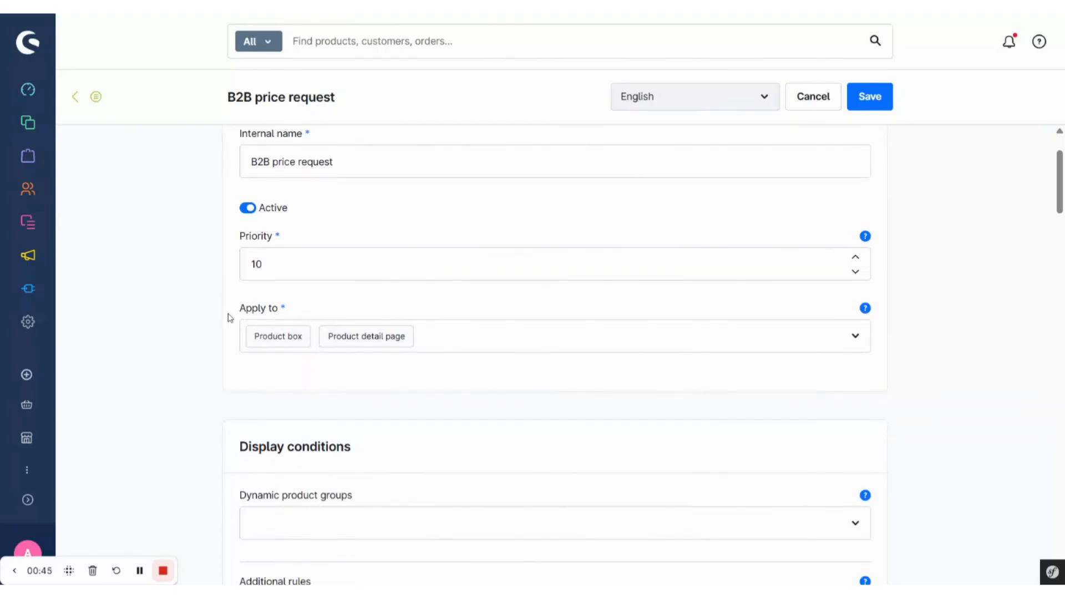
scroll(351, 382, down, 6)
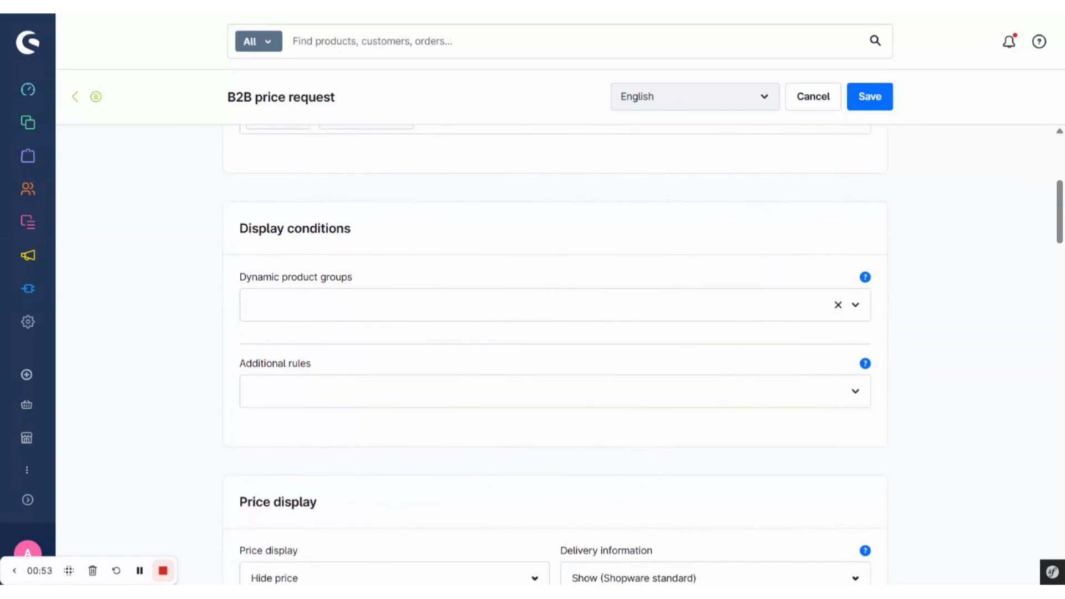
click(422, 305)
click(377, 249)
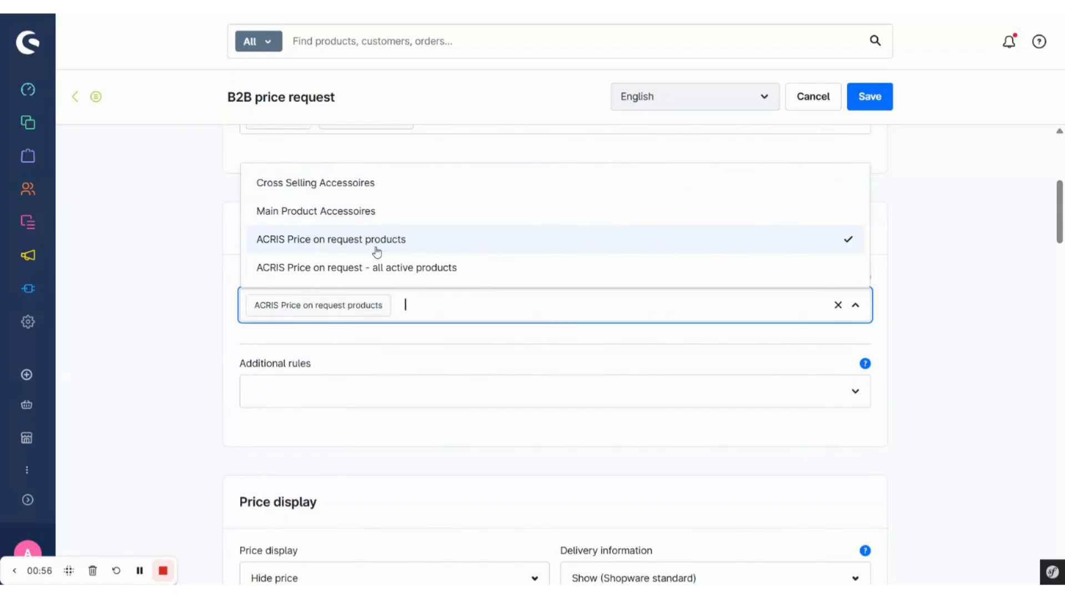
click(408, 345)
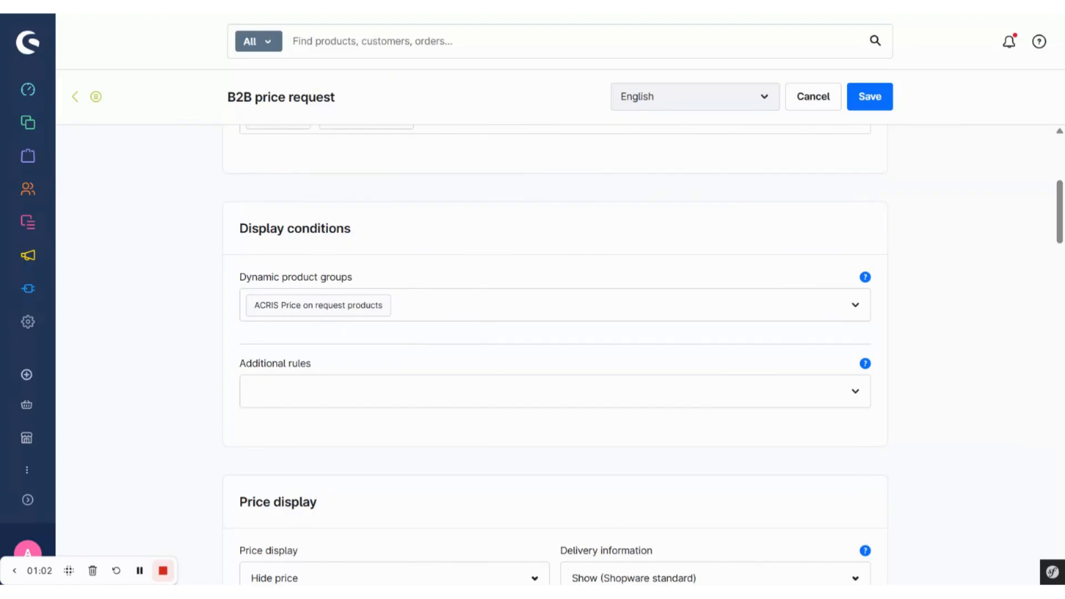
- Choose "Hide price" as the form's price display option
scroll(312, 406, down, 1)
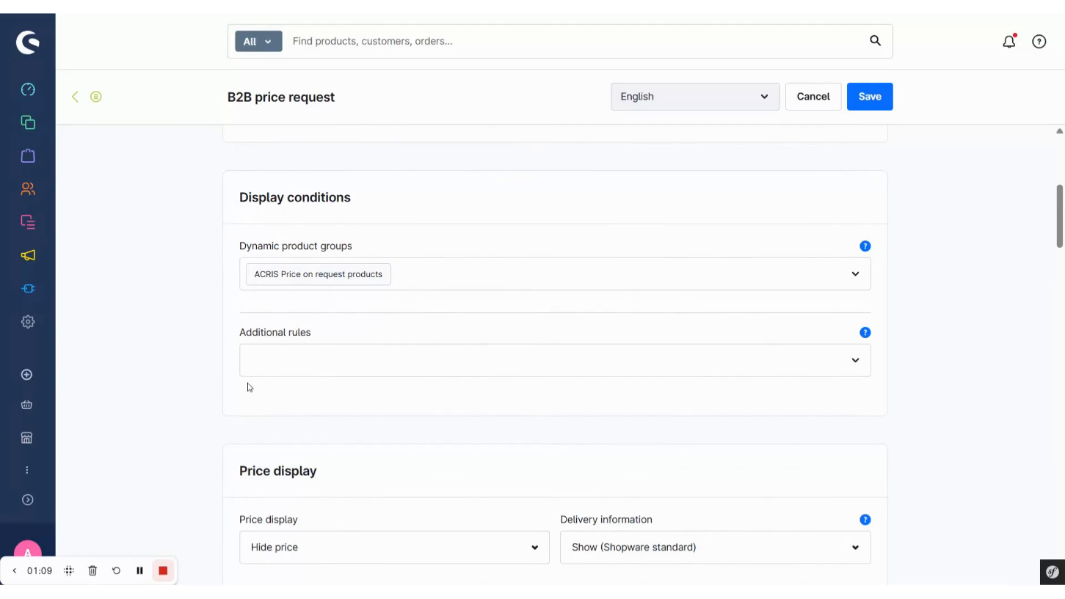
scroll(257, 404, down, 1)
scroll(257, 404, down, 3)
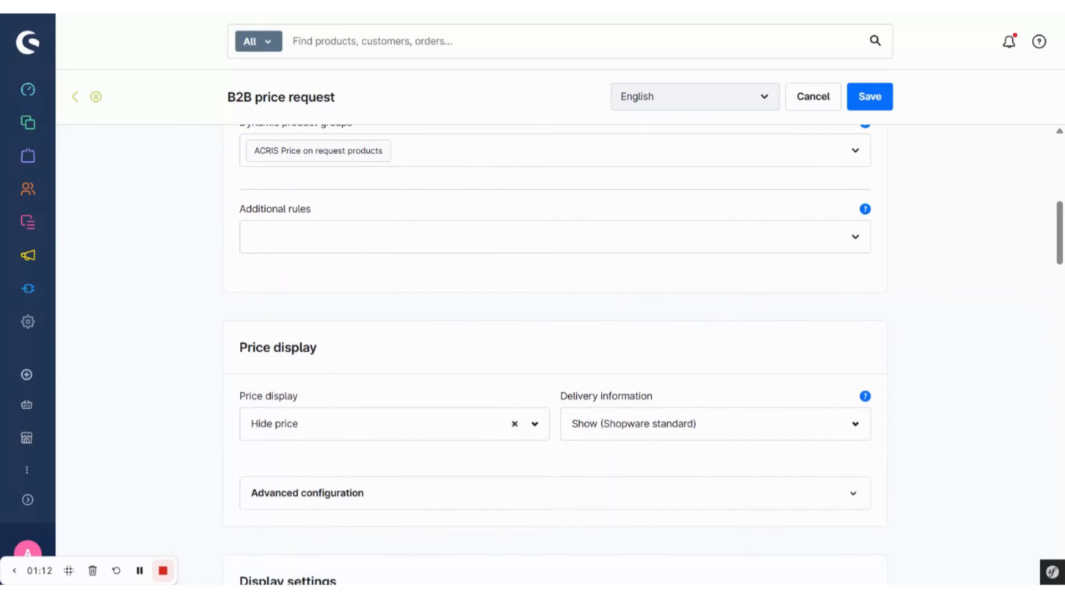
scroll(347, 380, down, 1)
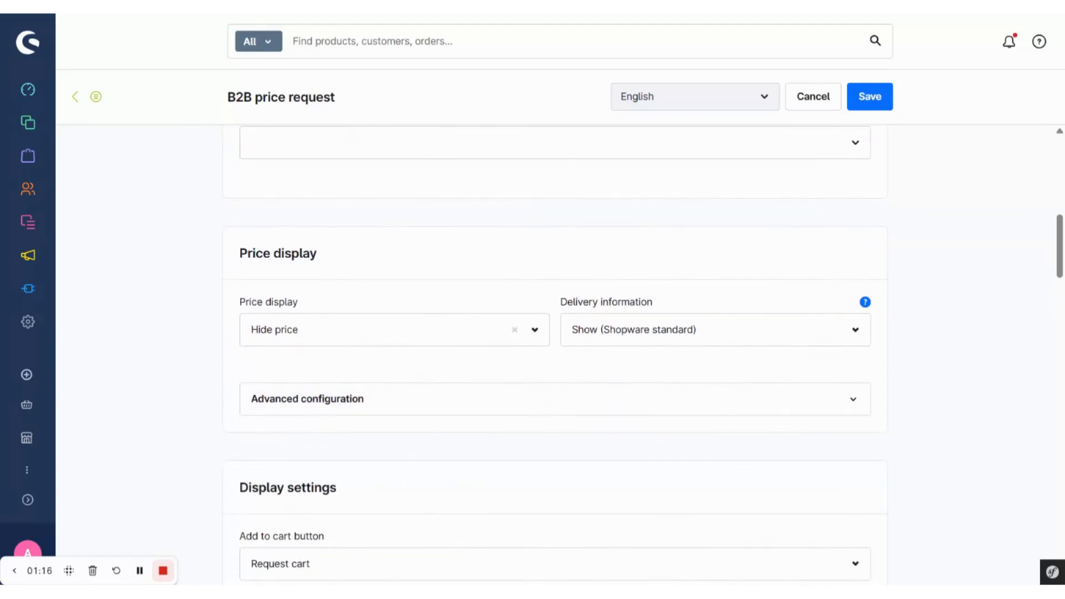
click(540, 330)
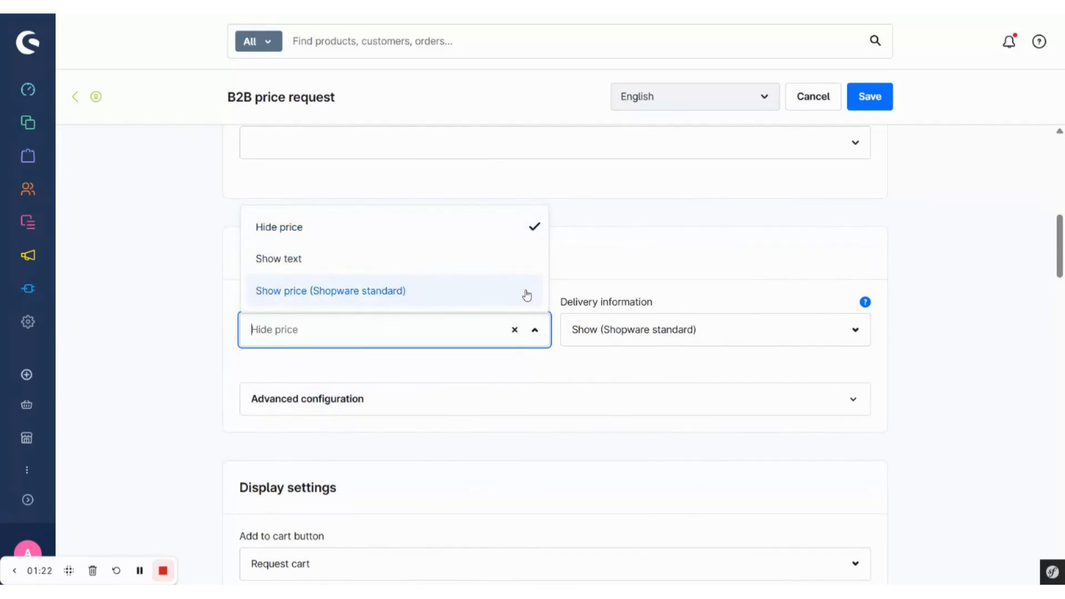
click(539, 228)
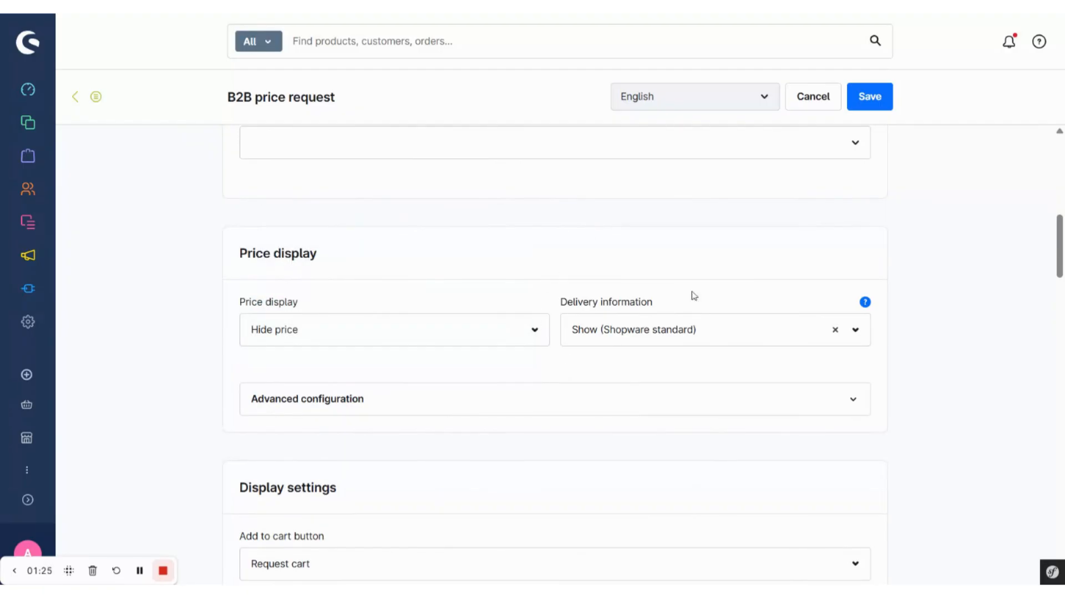
- Review the options for the add to cart button in the display settings and set it to "Request form"
scroll(604, 359, down, 5)
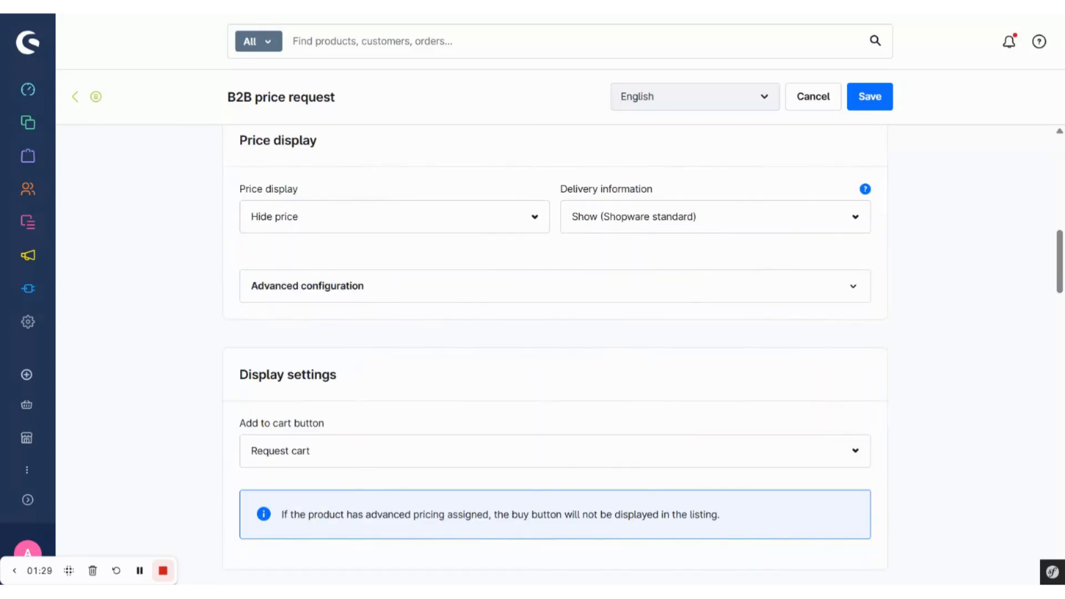
scroll(521, 390, down, 1)
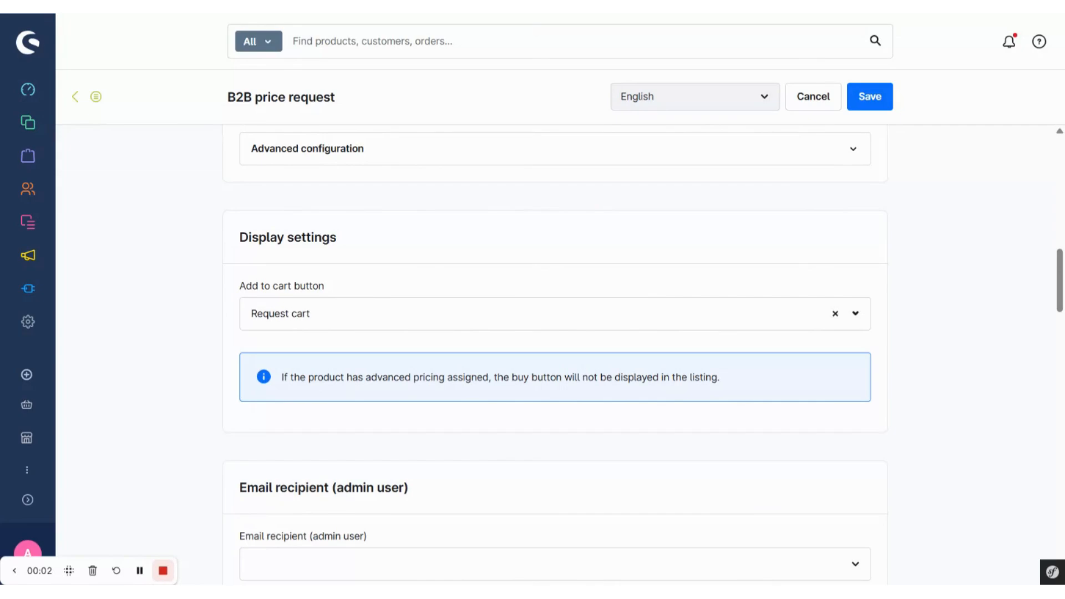
click(421, 311)
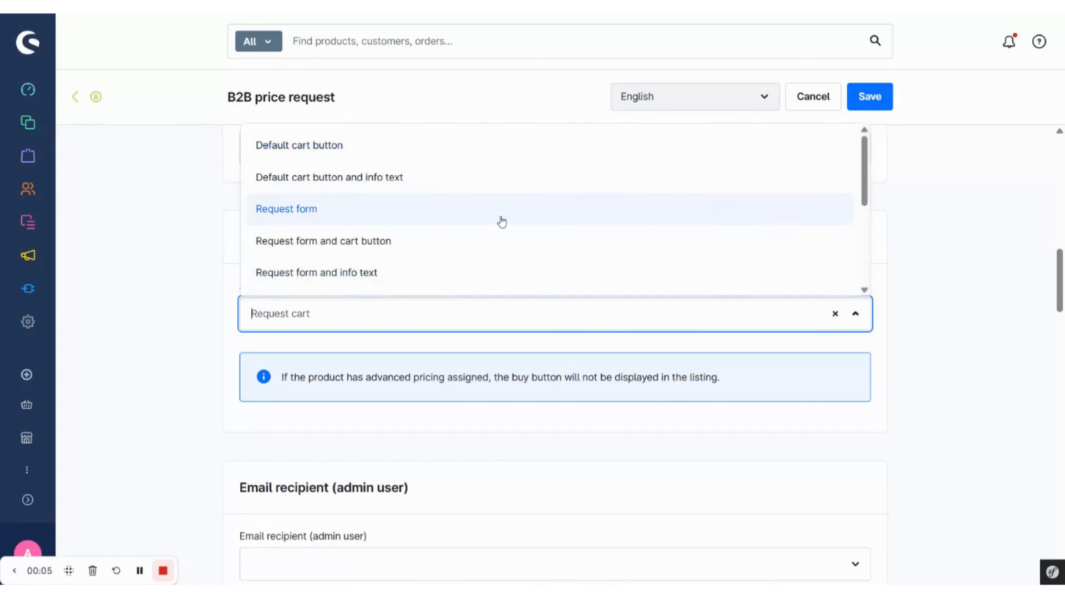
scroll(502, 222, down, 5)
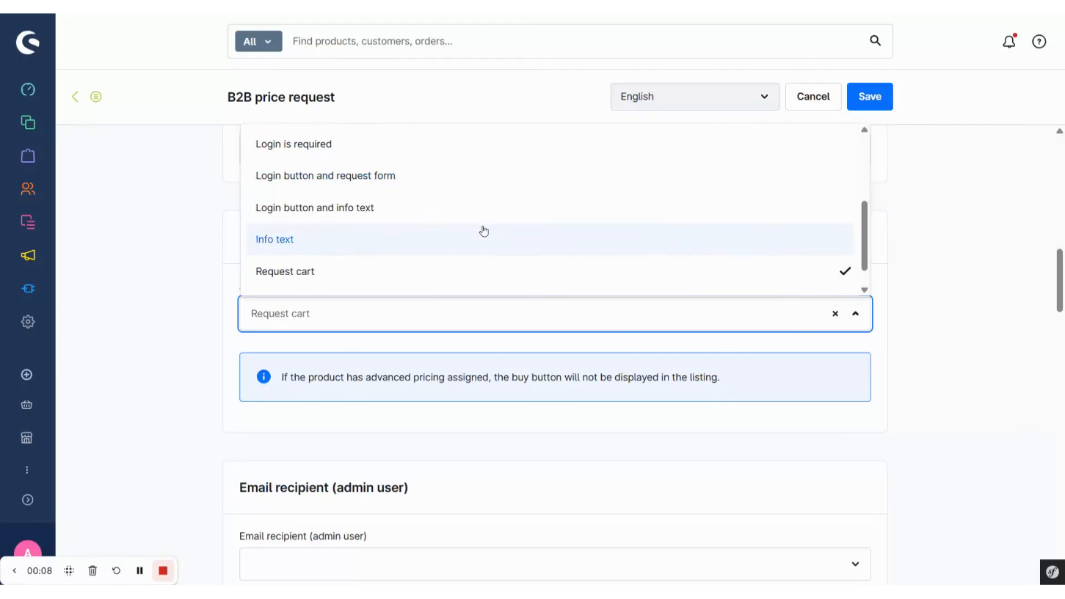
scroll(466, 226, down, 1)
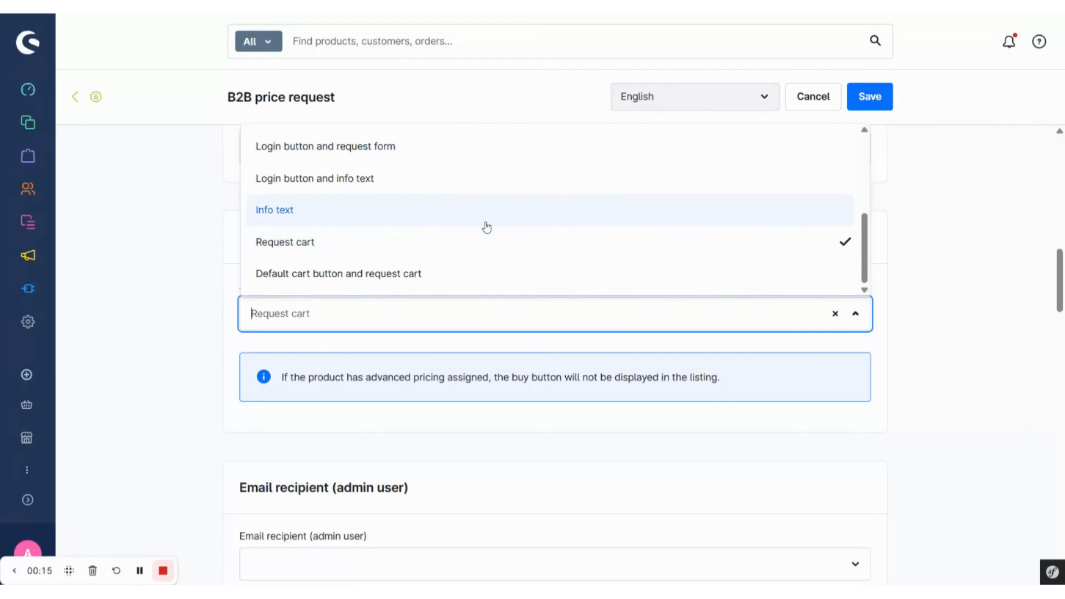
scroll(485, 226, up, 3)
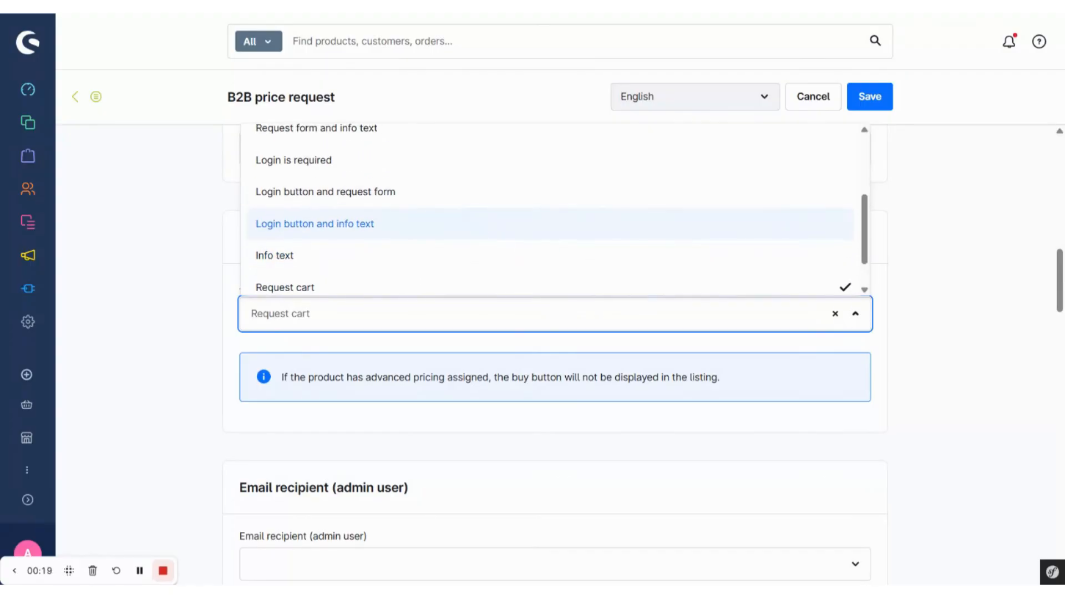
scroll(511, 191, up, 3)
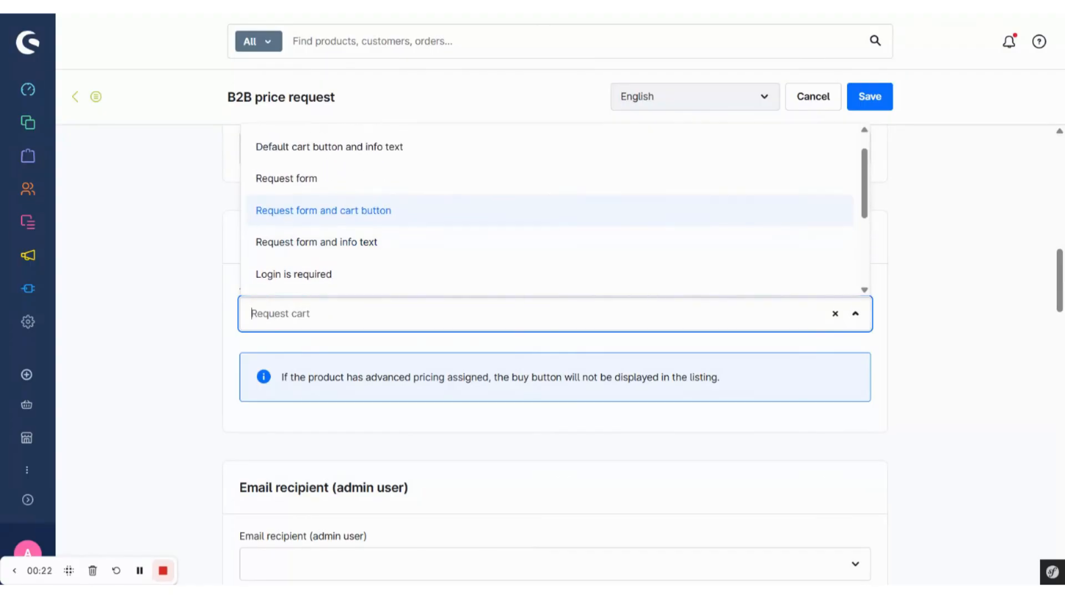
click(432, 215)
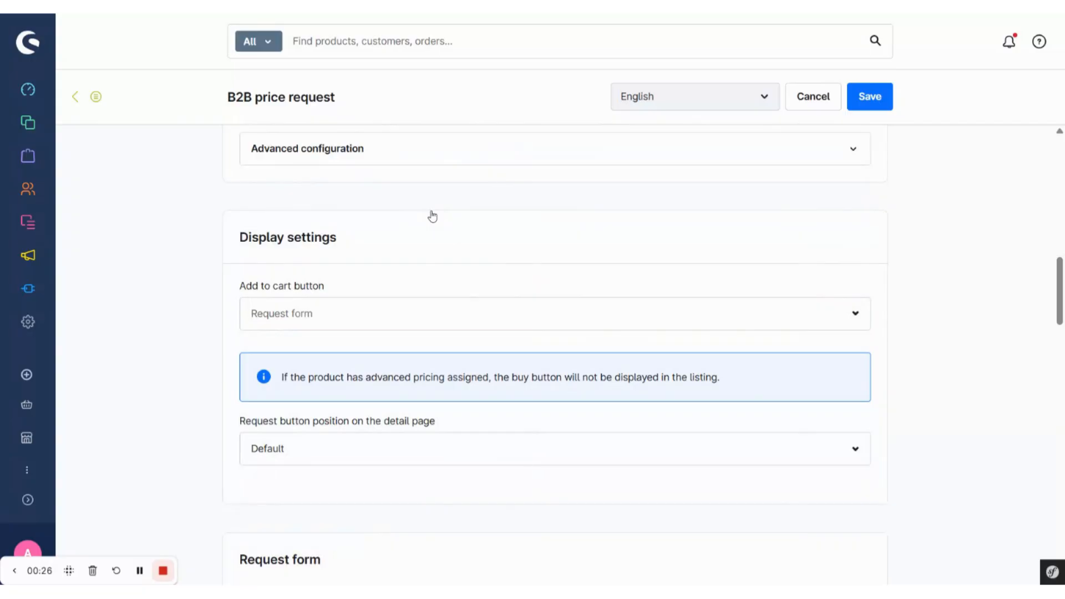
- Review the request button position, button text and type, the layout assignment and the additional information texts of the form
scroll(413, 268, down, 2)
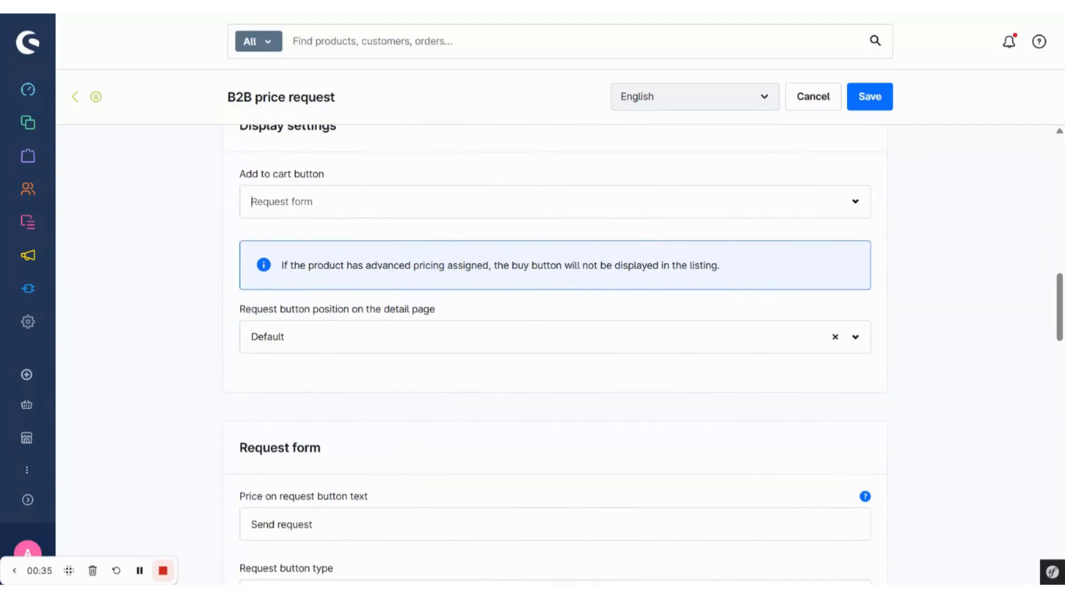
scroll(335, 372, down, 2)
scroll(326, 411, down, 2)
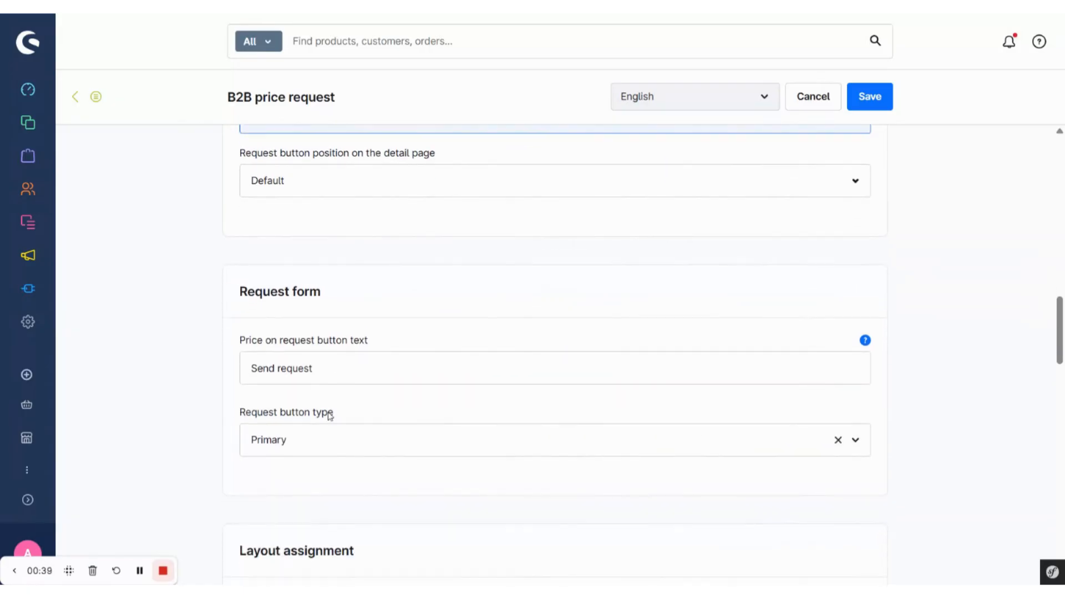
scroll(366, 358, down, 1)
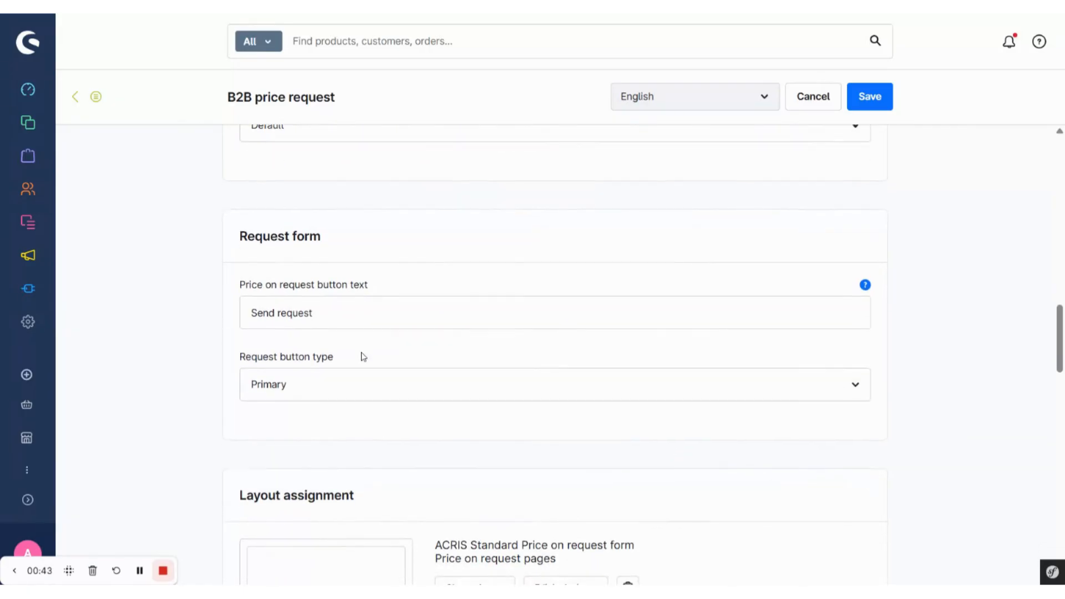
scroll(345, 404, down, 1)
scroll(345, 404, down, 2)
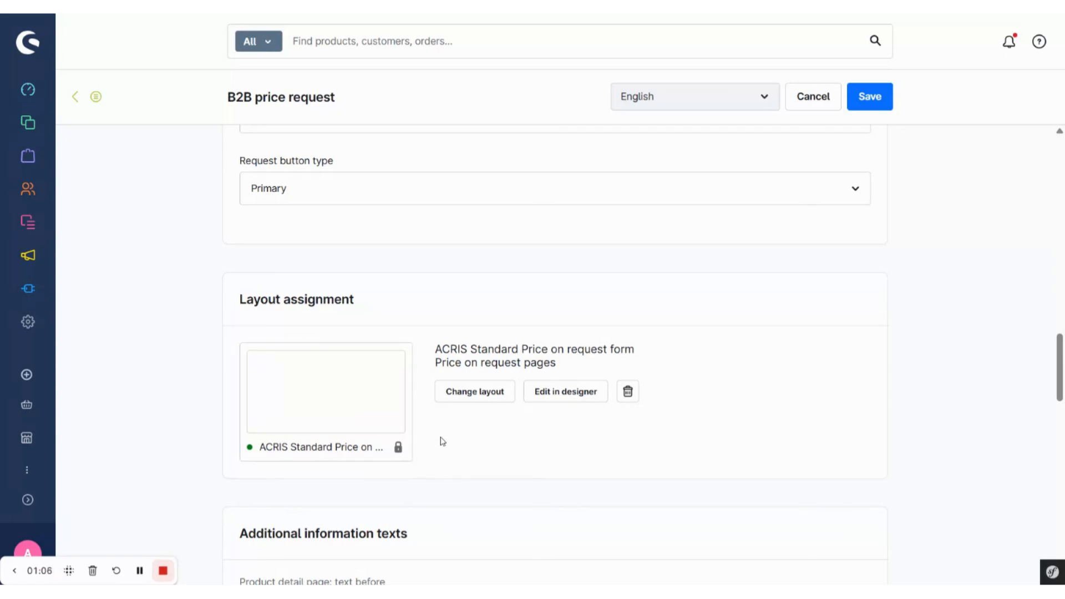
scroll(443, 442, down, 4)
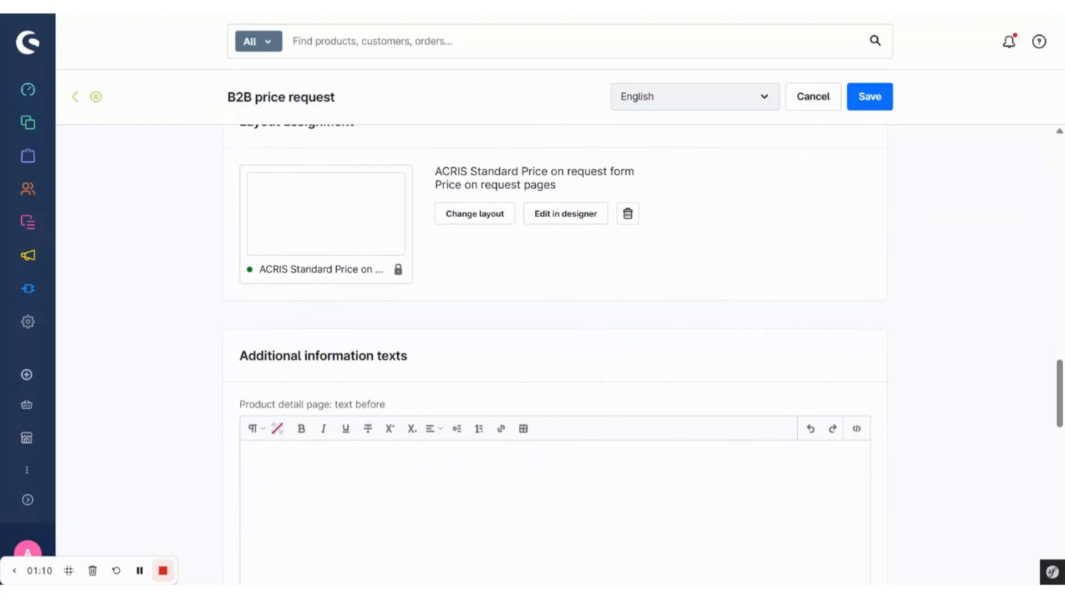
scroll(555, 355, down, 4)
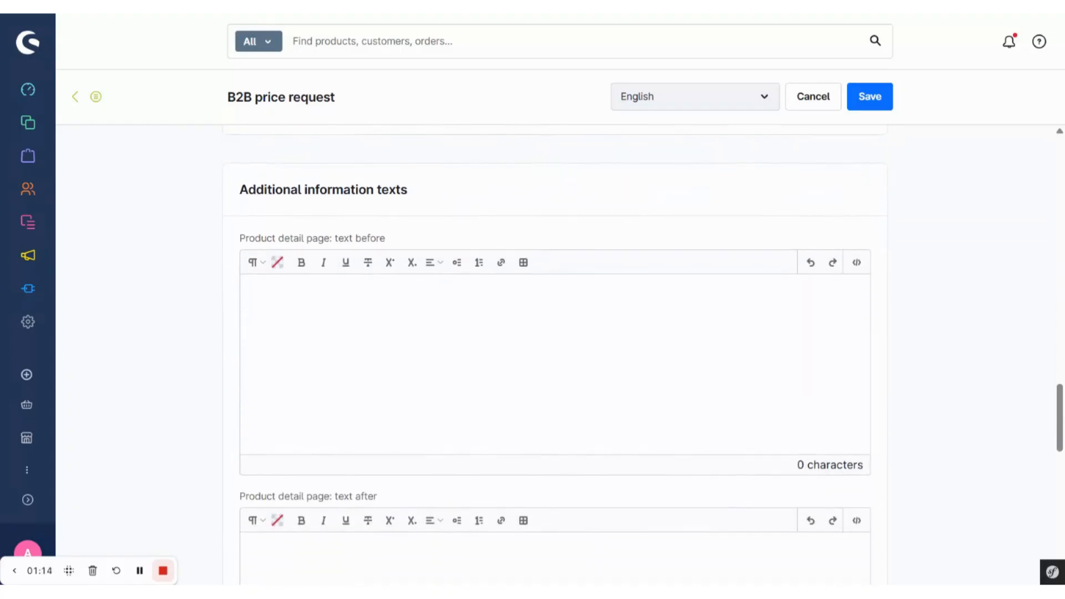
scroll(555, 355, down, 3)
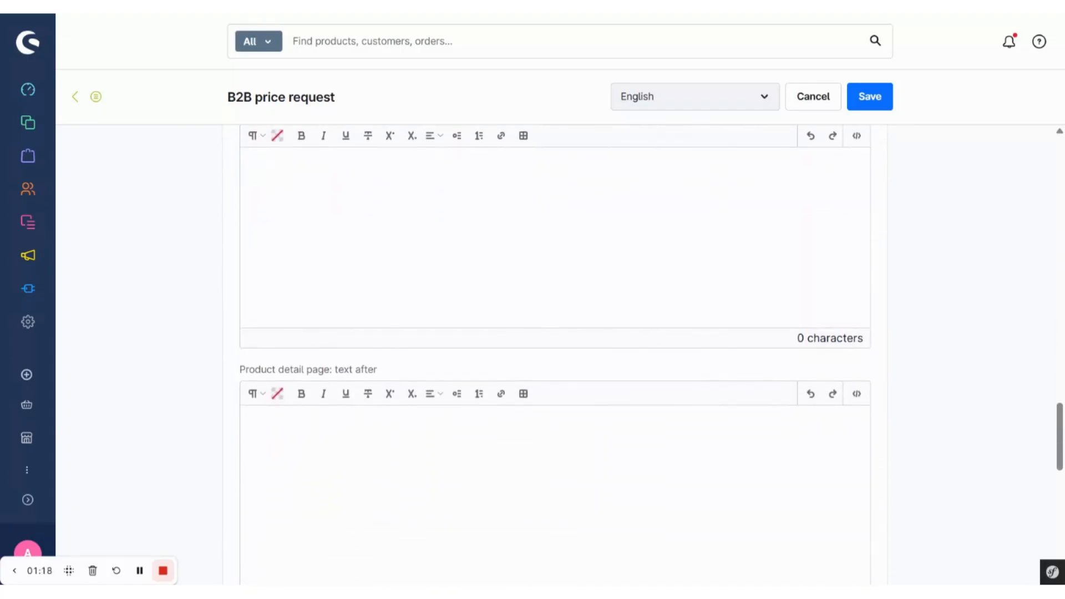
scroll(555, 355, down, 5)
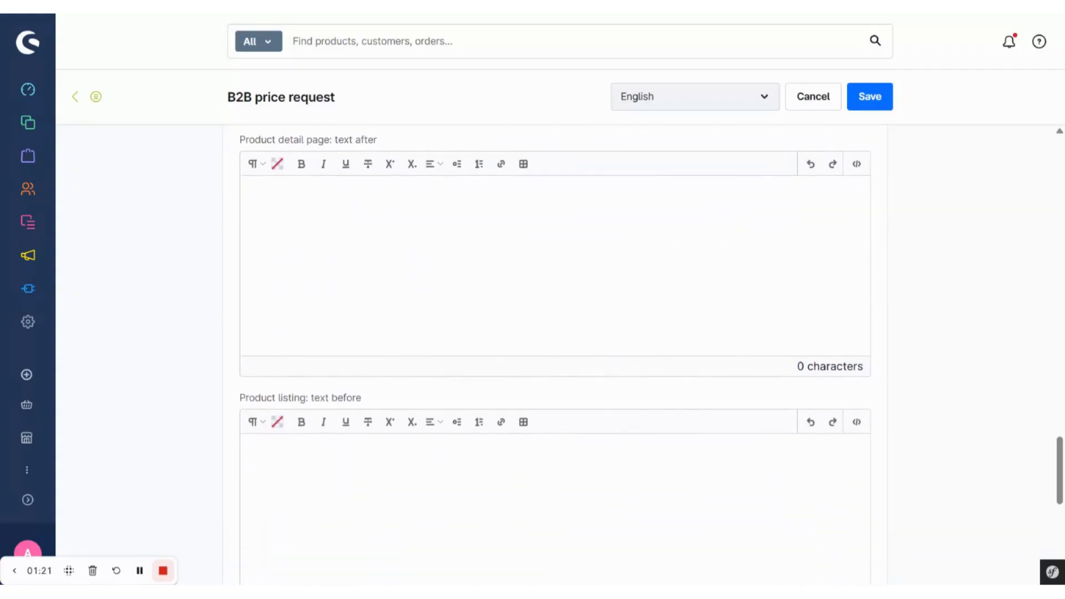
scroll(555, 355, down, 5)
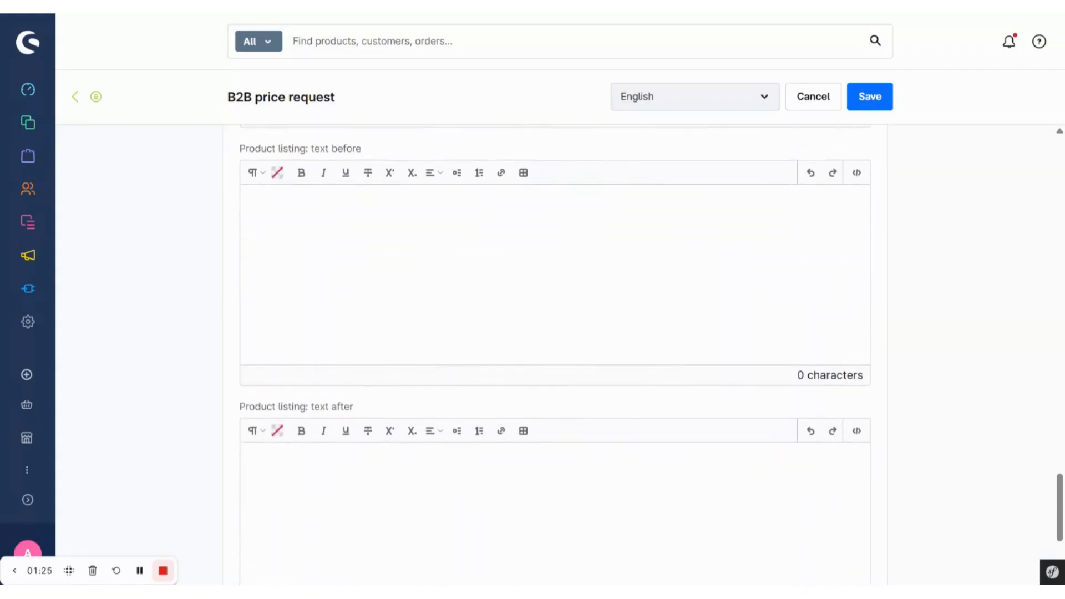
- Save the price request form and check the products in the storefront's "Free time & electronics" category
click(880, 104)
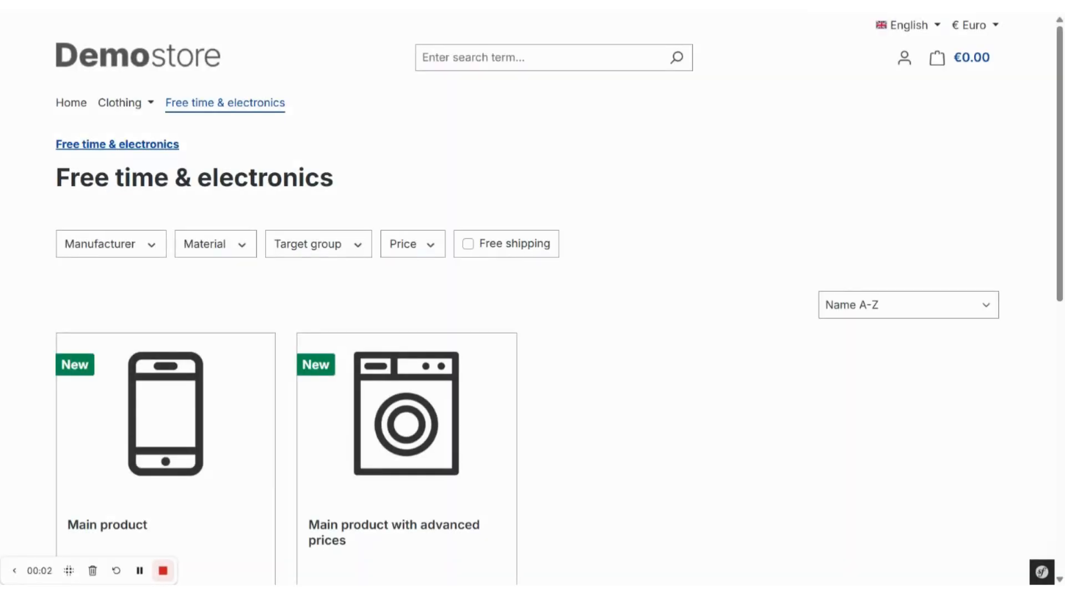
scroll(658, 400, down, 3)
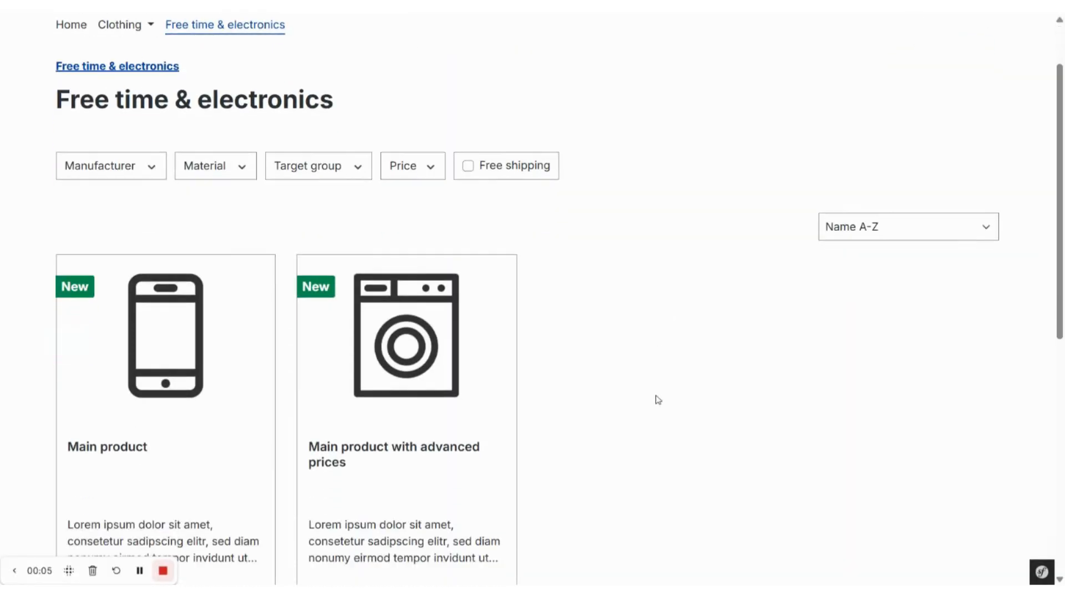
scroll(559, 293, down, 2)
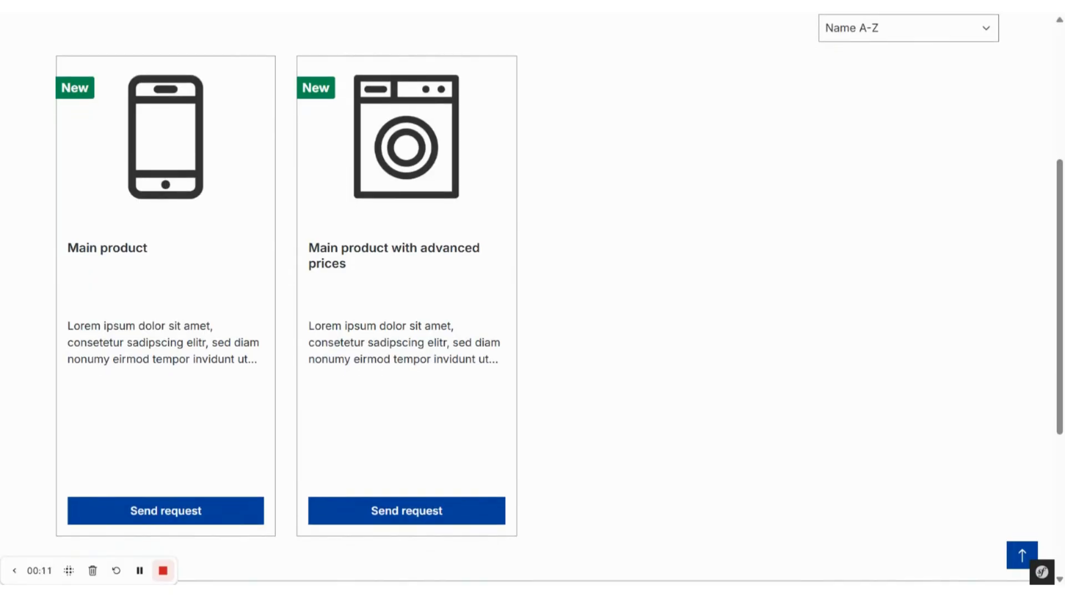
- Open the product "Main product with advanced prices" from the category listing and bring up its price request form
scroll(559, 299, down, 1)
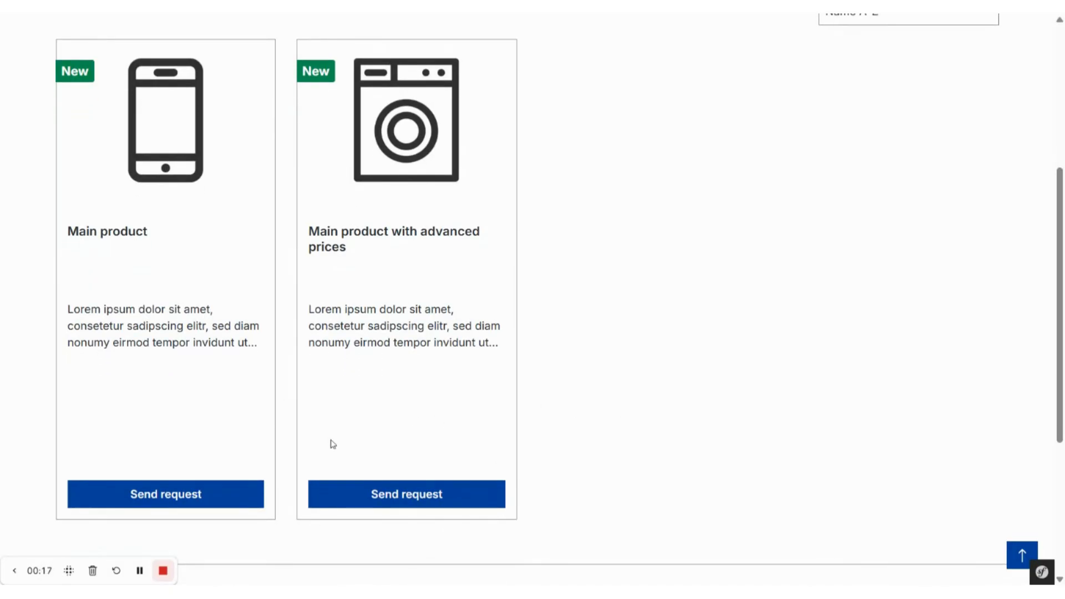
scroll(311, 541, up, 1)
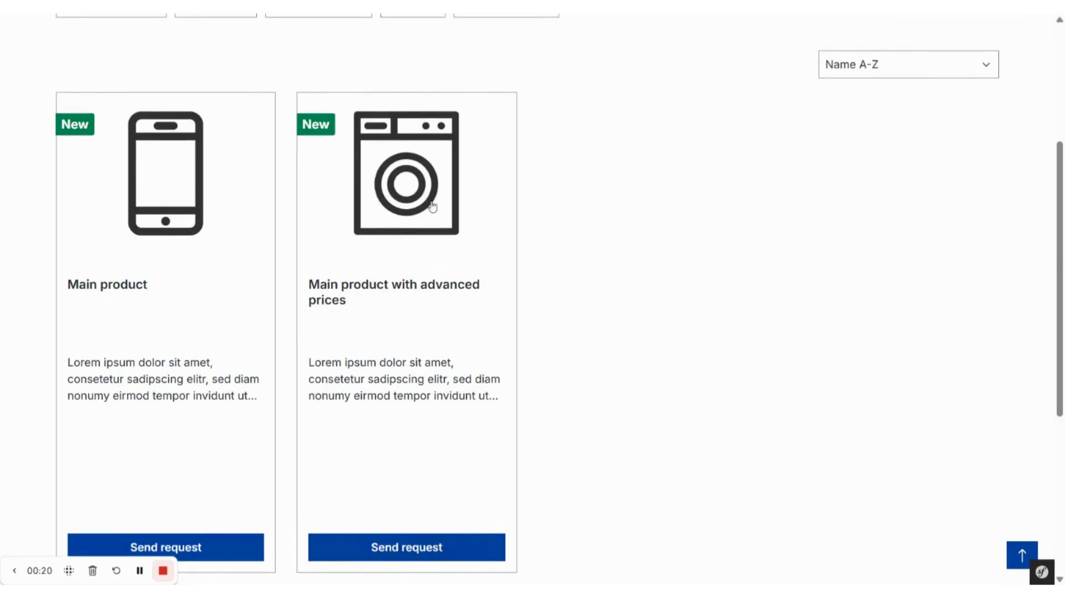
click(394, 286)
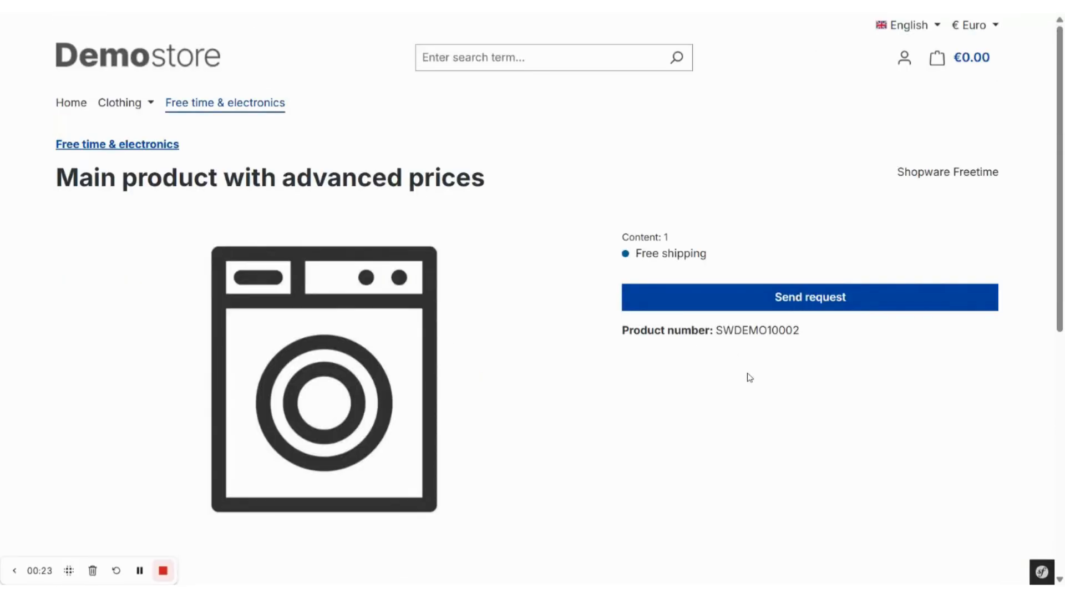
scroll(705, 410, down, 1)
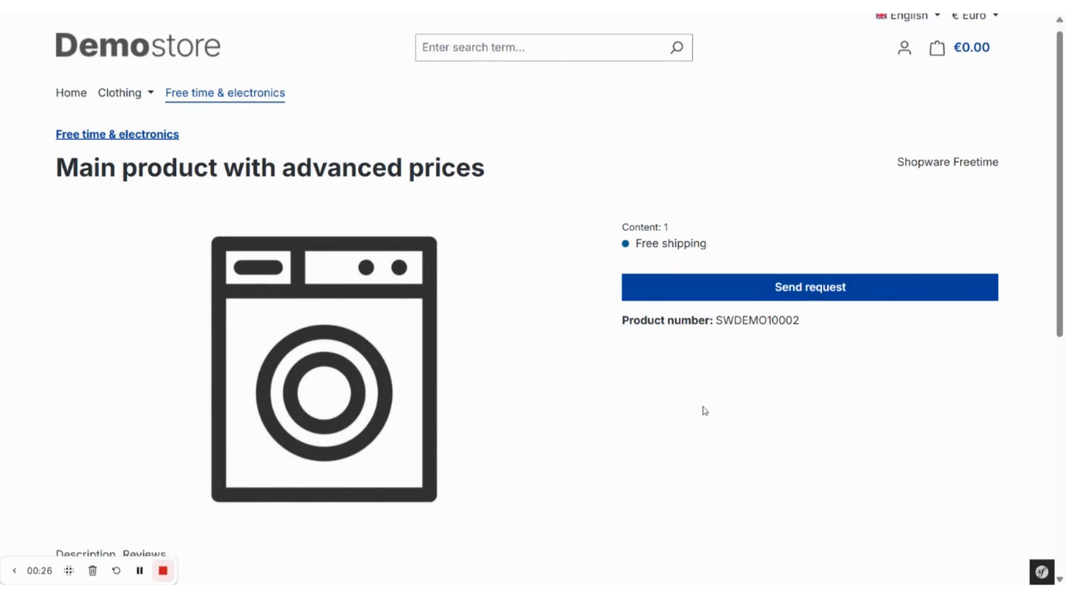
scroll(706, 411, up, 1)
click(678, 303)
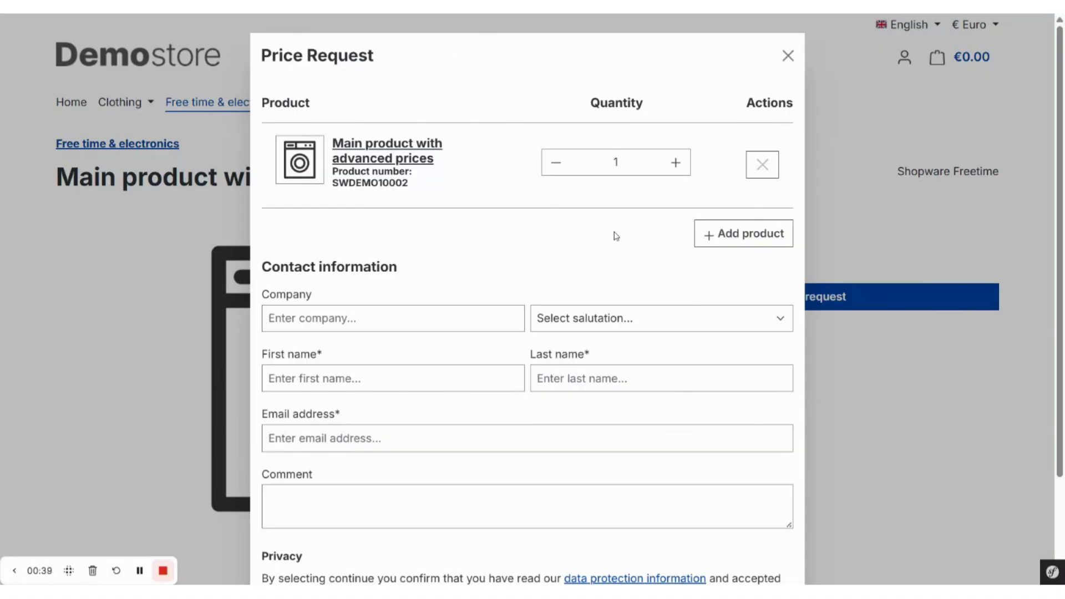
- Search the requestable products for "main" and add "Main product" to the price request
click(751, 235)
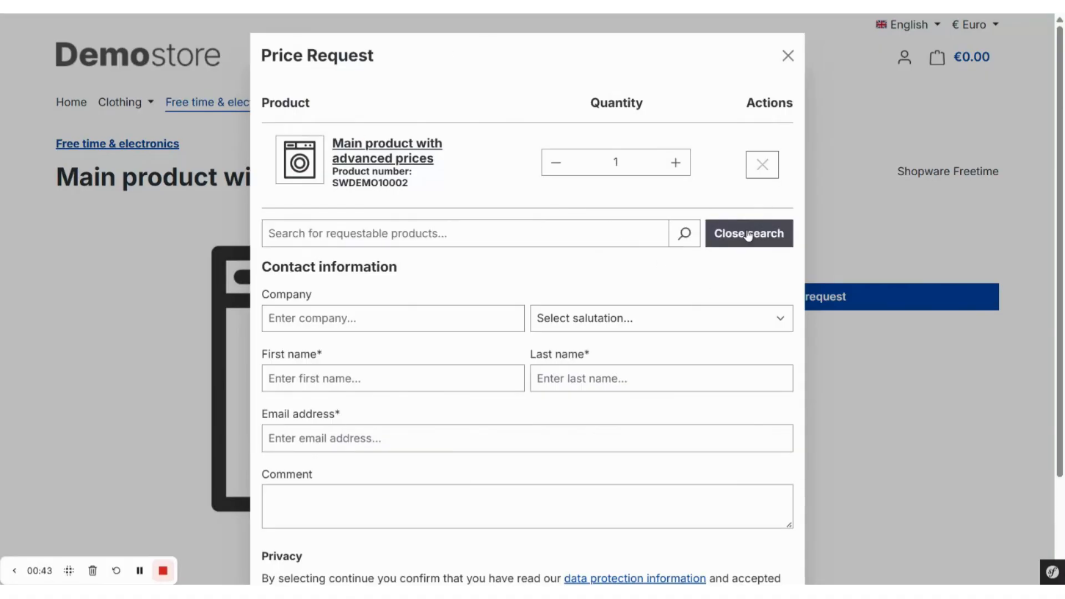
text(main)
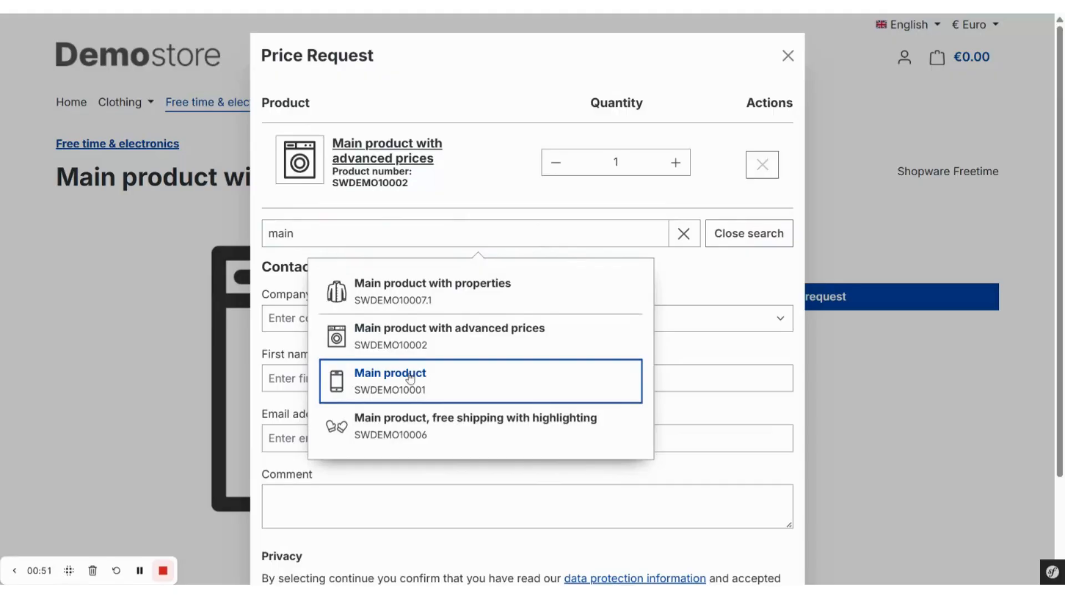
click(483, 381)
- Enter "Acris E-commerce GmbH" as the company and choose the salutation "Mrs." in the contact information
scroll(483, 381, down, 1)
scroll(527, 300, down, 2)
click(392, 225)
text(Ac)
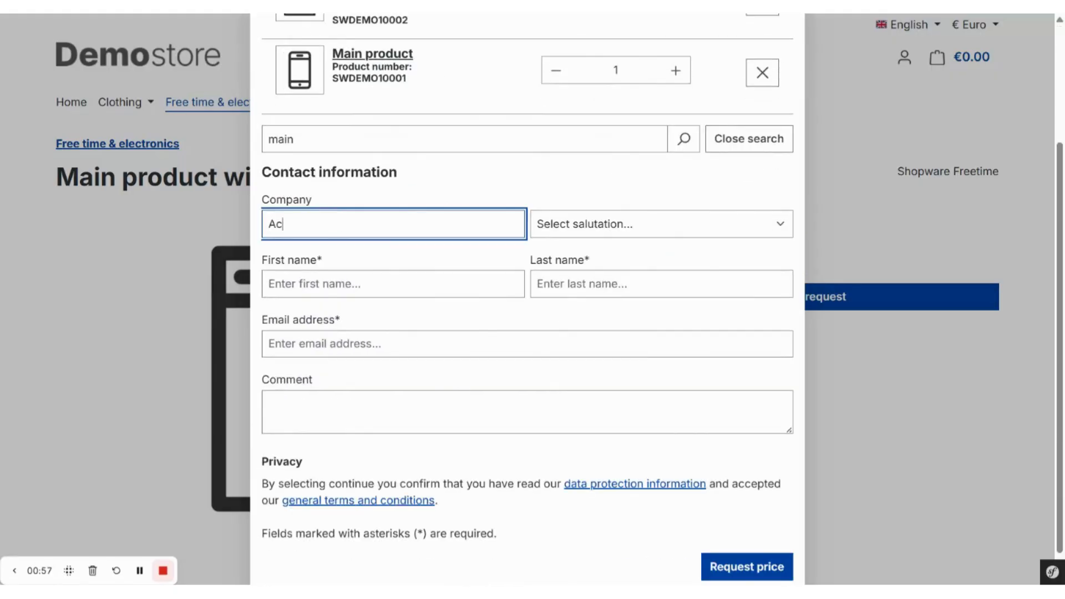
text(ris E-commerce GmbH)
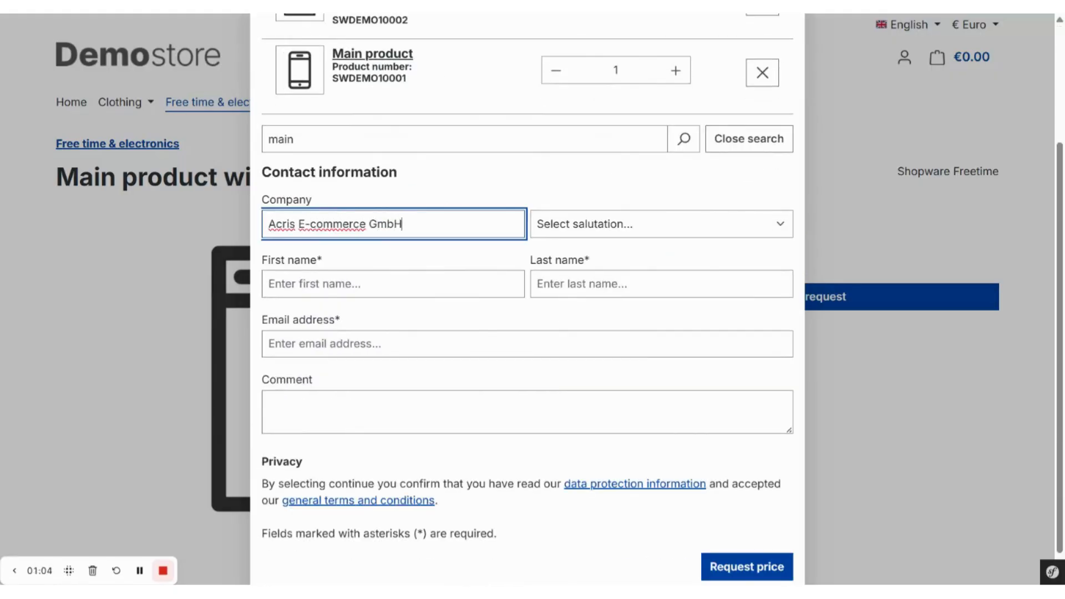
click(587, 233)
click(580, 260)
- Fill in the contact's first name, last name and email address, and submit the price request
click(422, 285)
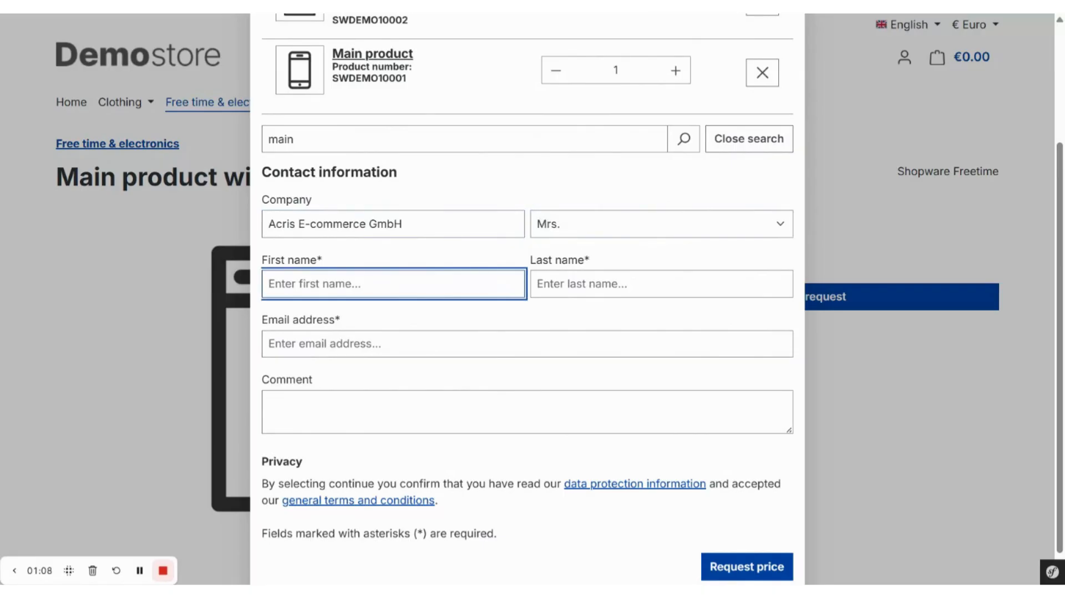
text(ACRIS)
click(588, 284)
text(Tesacri)
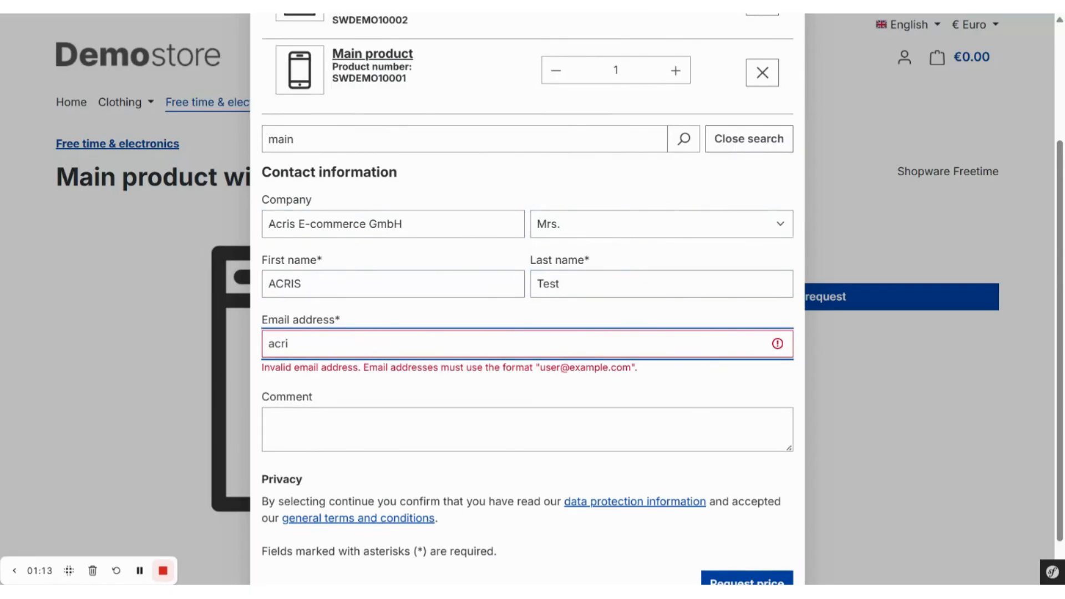
text(s@example.at)
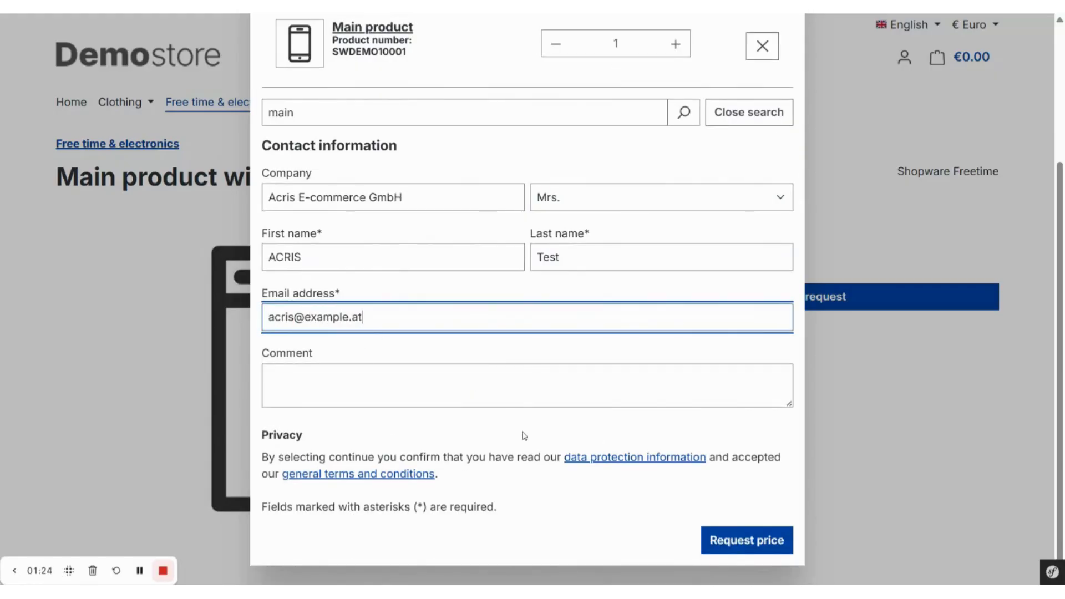
click(749, 541)
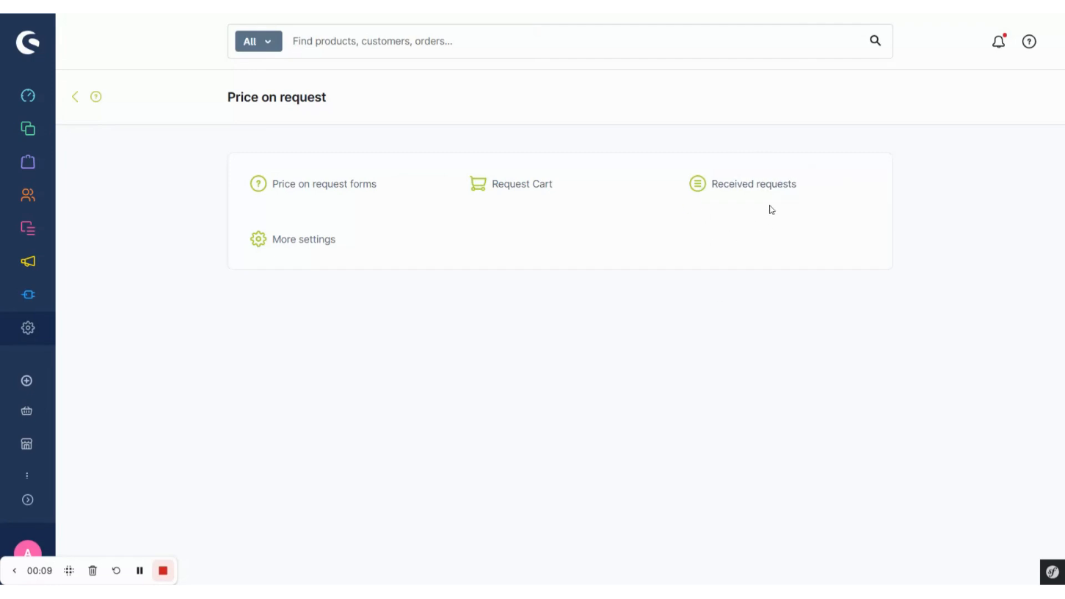
- Open the newest entry in the administration's received requests and review its contact details, requested products, comment and status
click(770, 188)
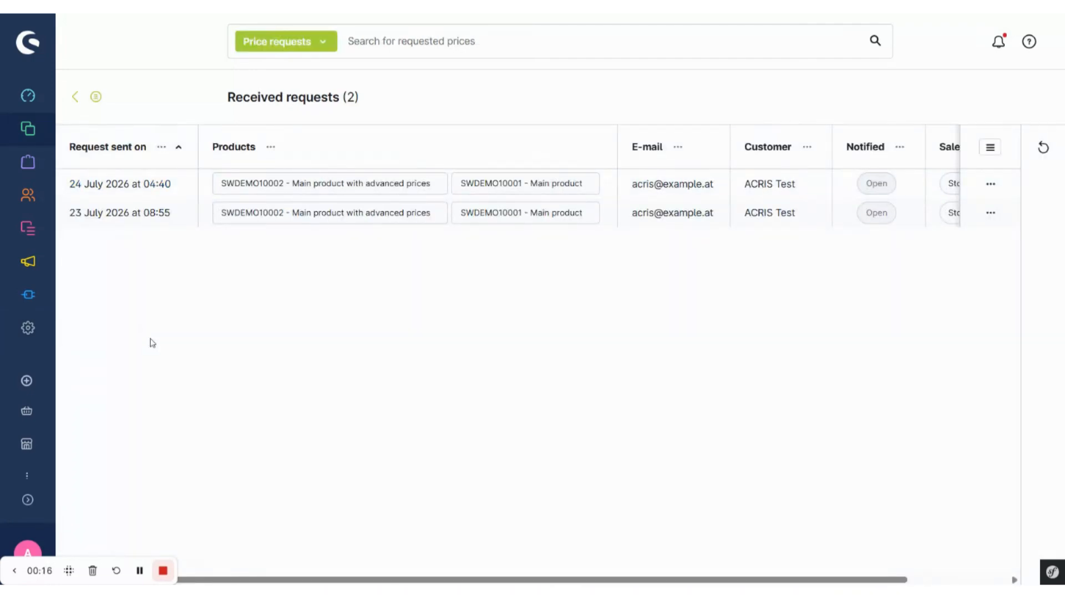
click(161, 186)
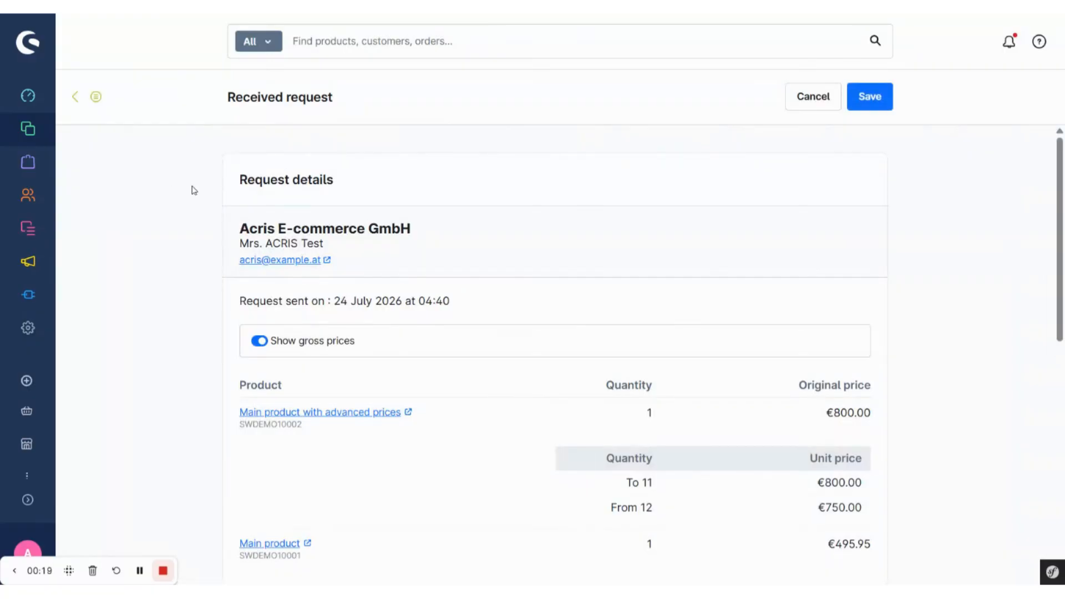
scroll(195, 261, down, 3)
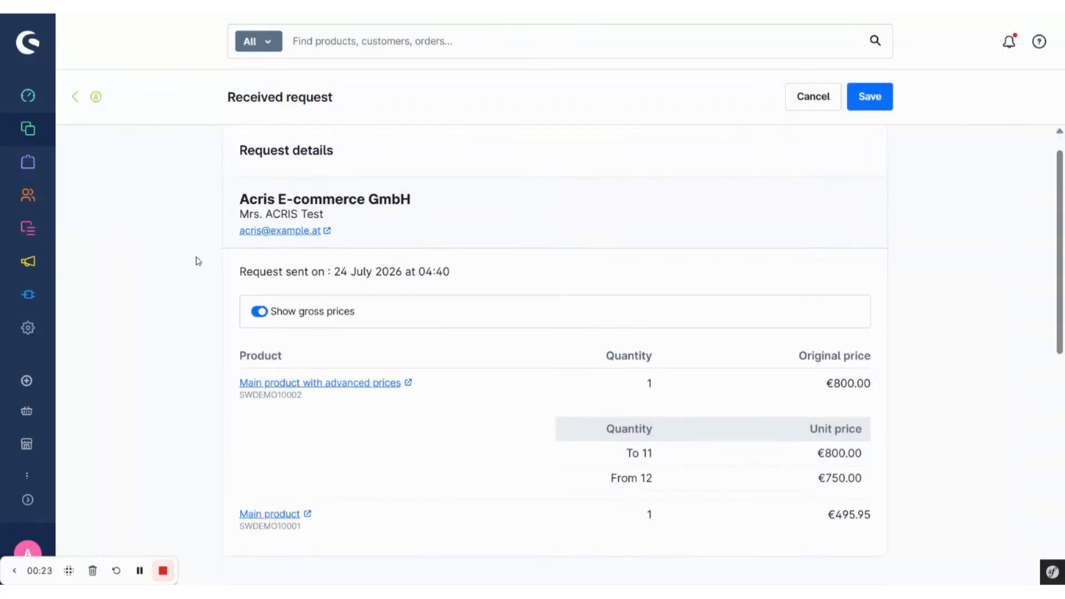
scroll(555, 355, down, 1)
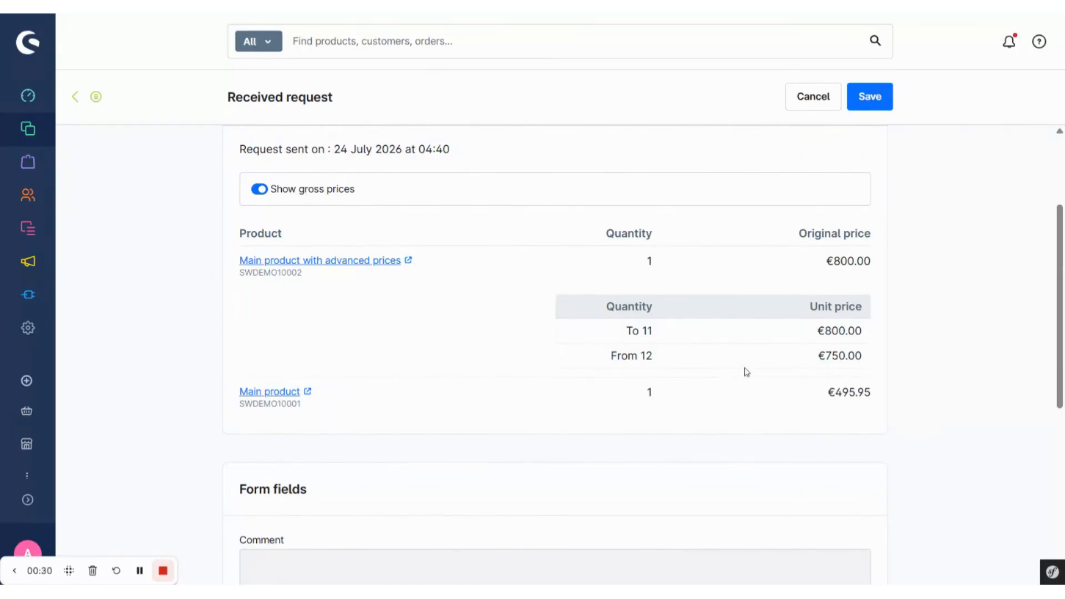
scroll(601, 373, down, 5)
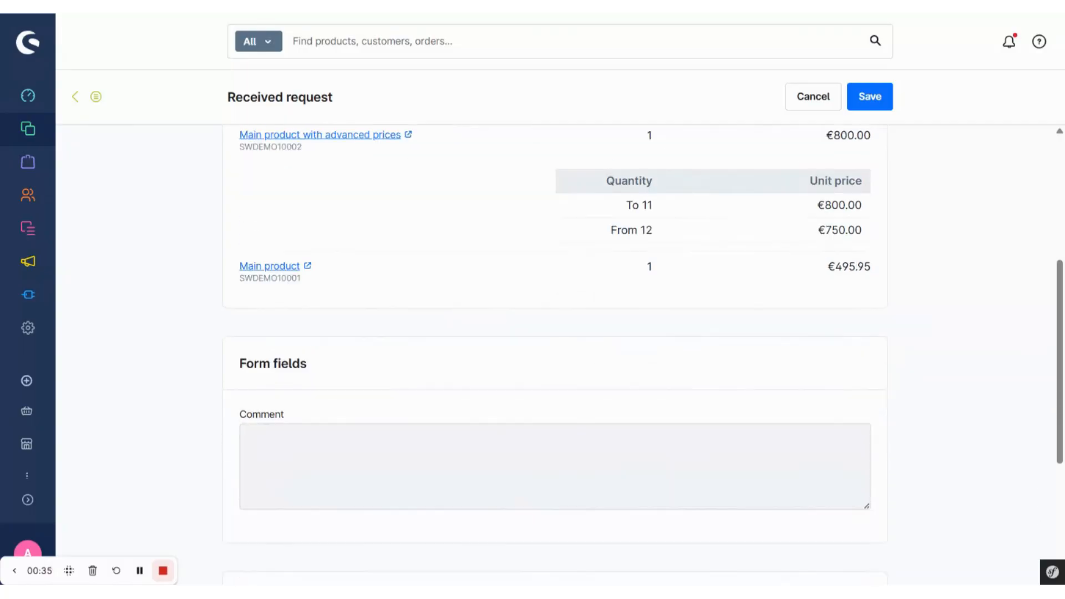
scroll(555, 336, down, 3)
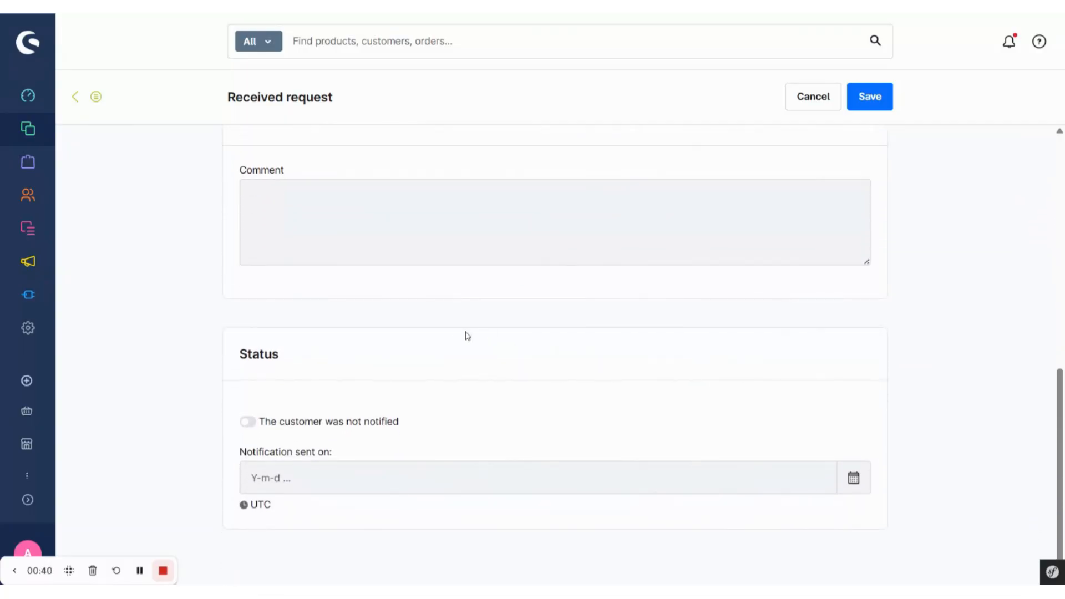
- Mark the customer as notified in the received request's status and open the notification date for editing
click(248, 423)
click(278, 479)
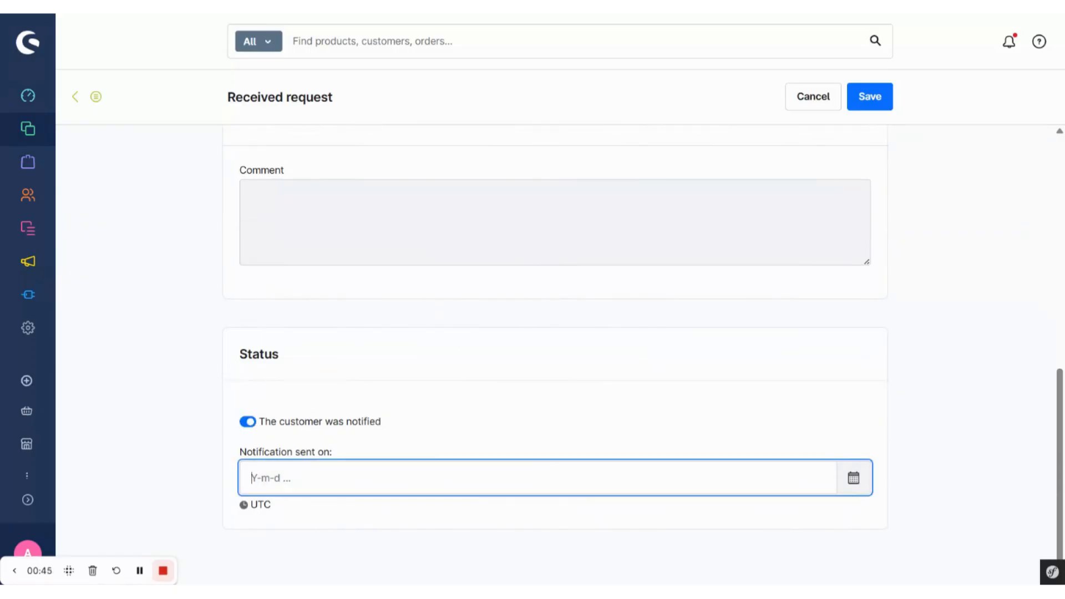
click(356, 373)
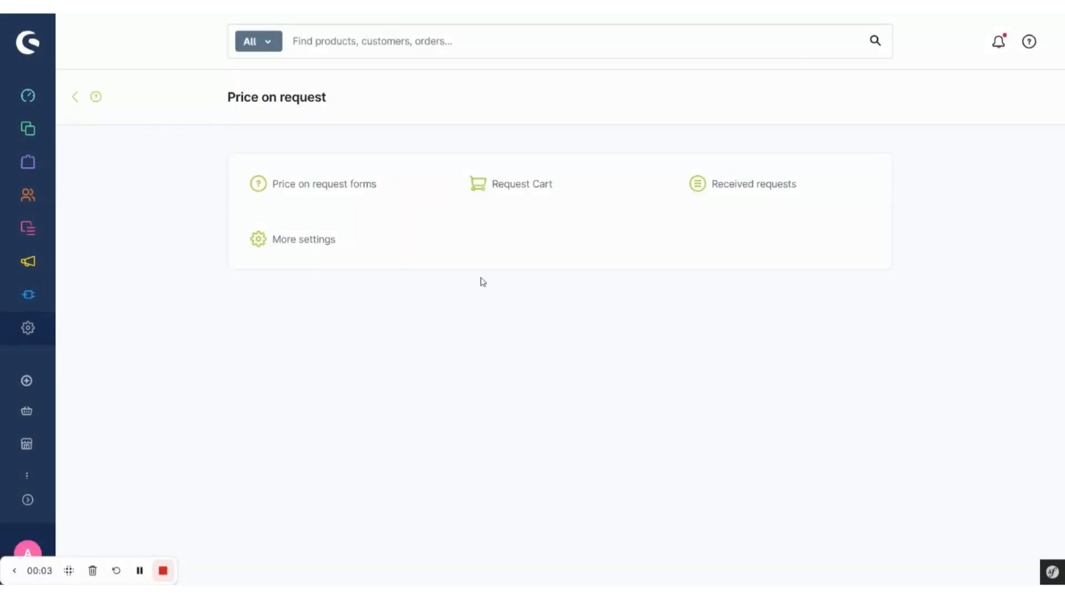
- Open the "B2B price request" form and set its add to cart button to "Request cart" in the display settings
click(341, 198)
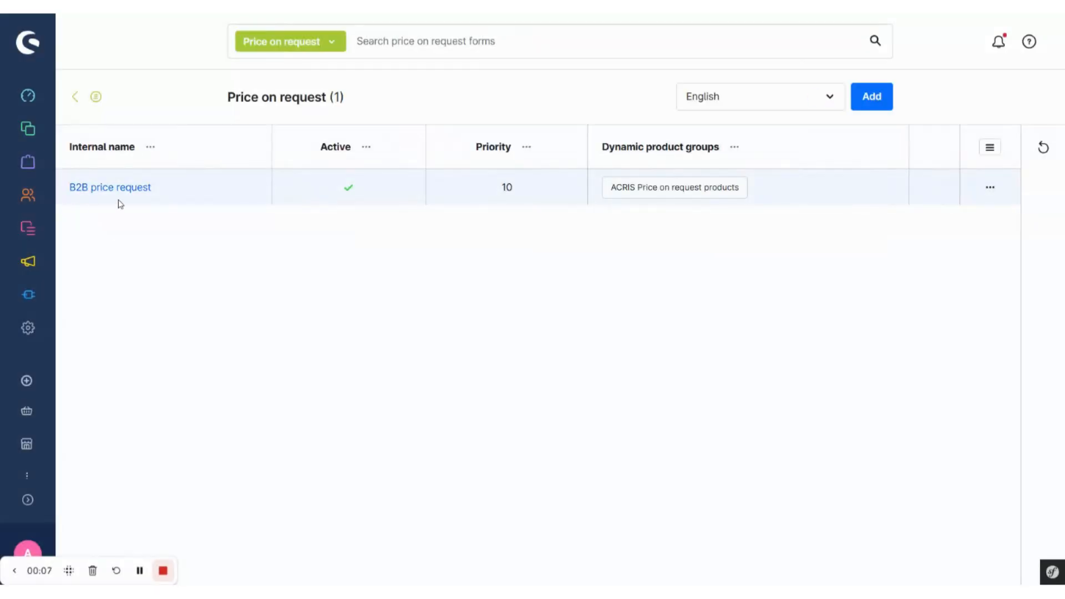
click(132, 195)
scroll(192, 262, down, 7)
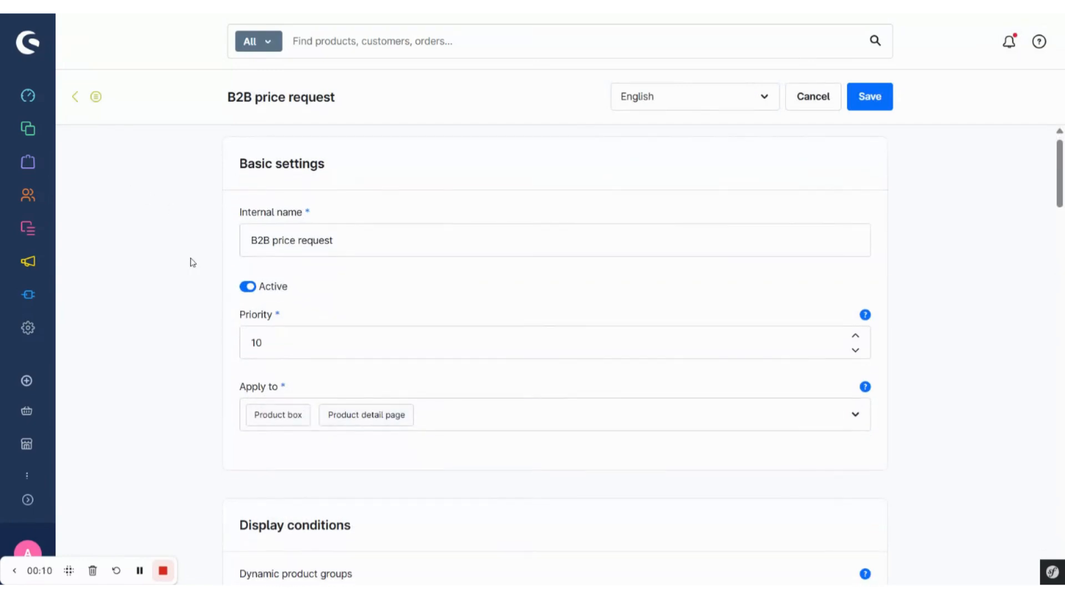
scroll(555, 355, down, 6)
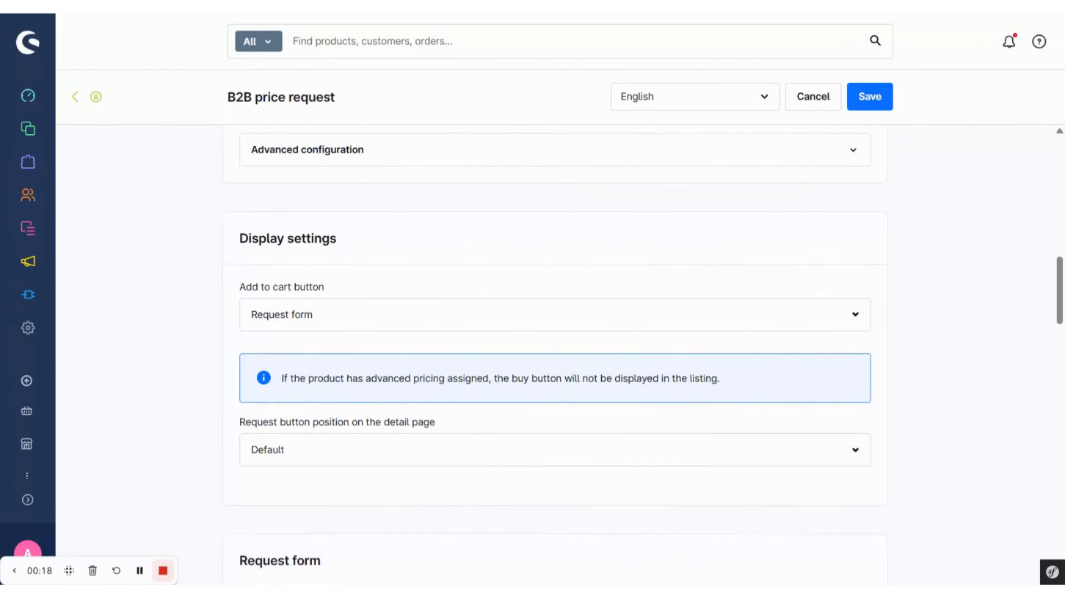
click(360, 298)
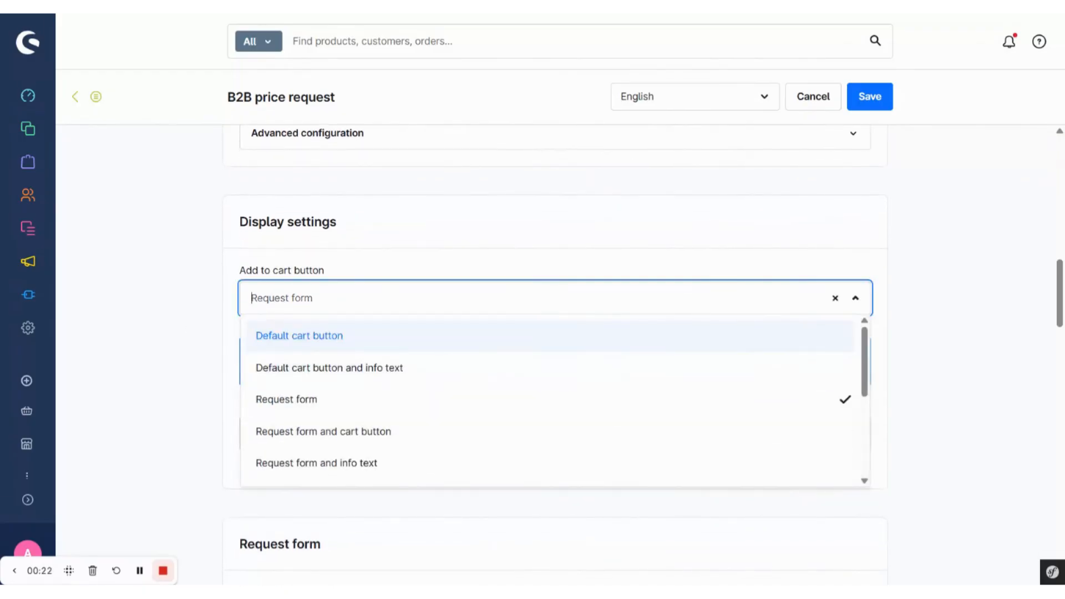
scroll(435, 339, down, 3)
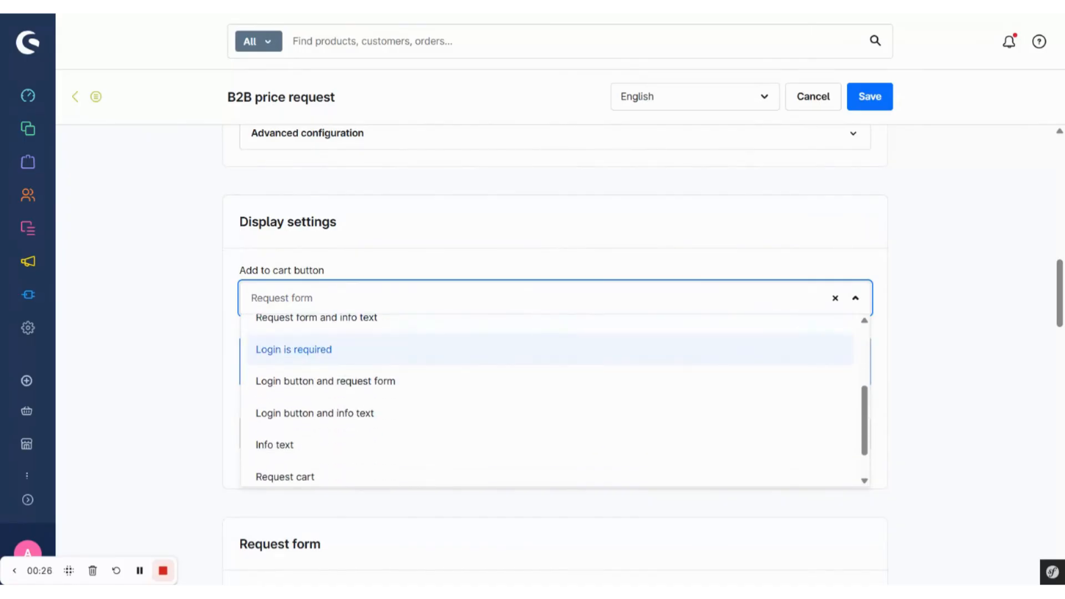
scroll(378, 421, down, 1)
click(364, 436)
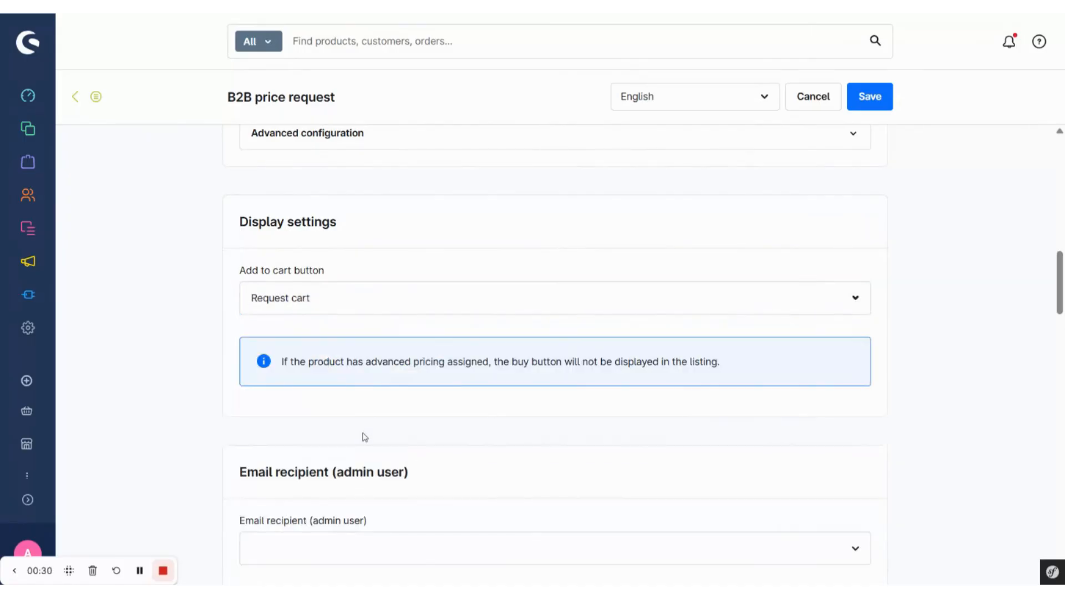
- Select the admin user as the email recipient of the price request form
scroll(365, 437, down, 2)
click(364, 465)
click(362, 438)
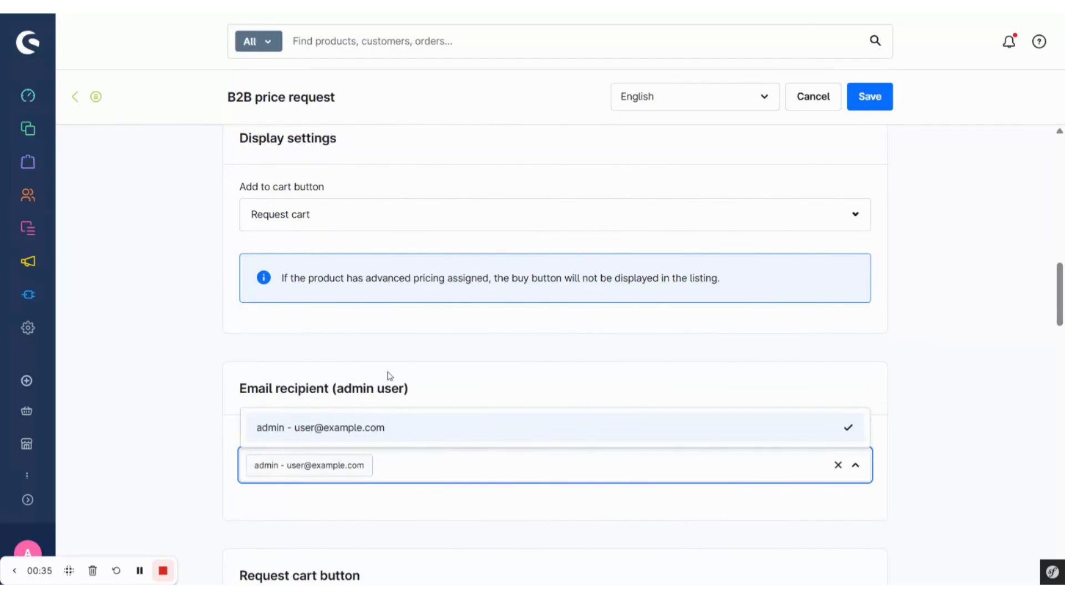
click(391, 376)
- Review the request cart button, its display and position and the additional information texts, and save the form
scroll(390, 377, down, 3)
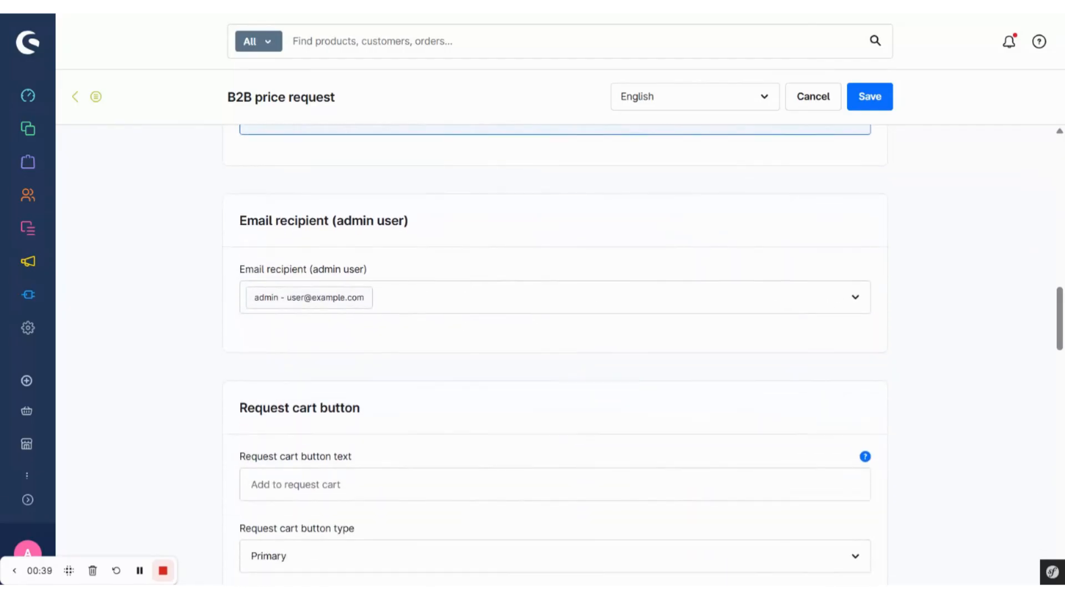
scroll(559, 353, down, 3)
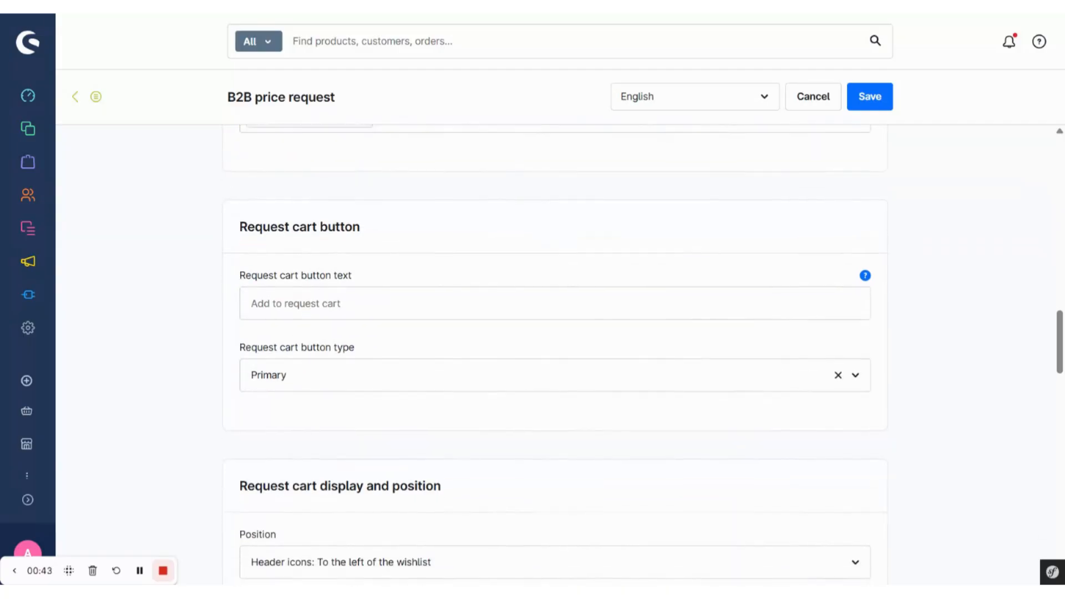
scroll(383, 400, down, 3)
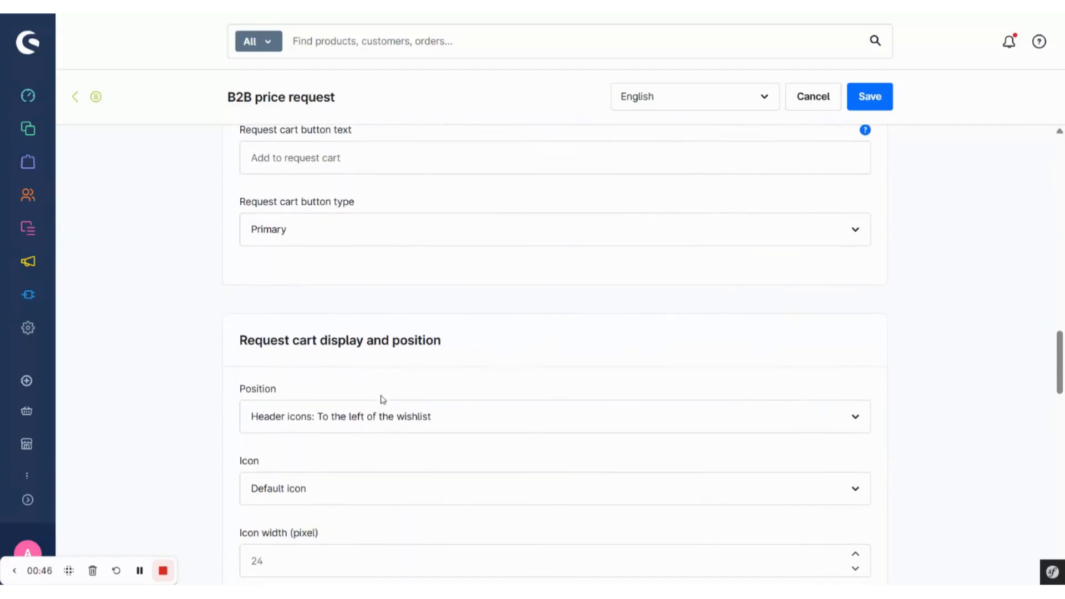
scroll(383, 399, down, 3)
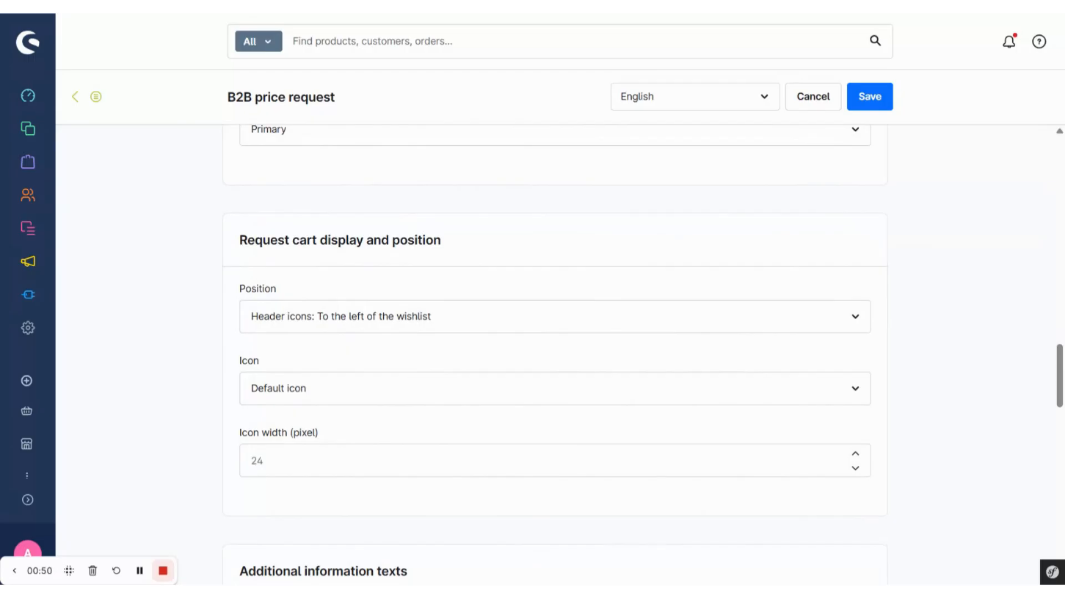
scroll(307, 511, down, 2)
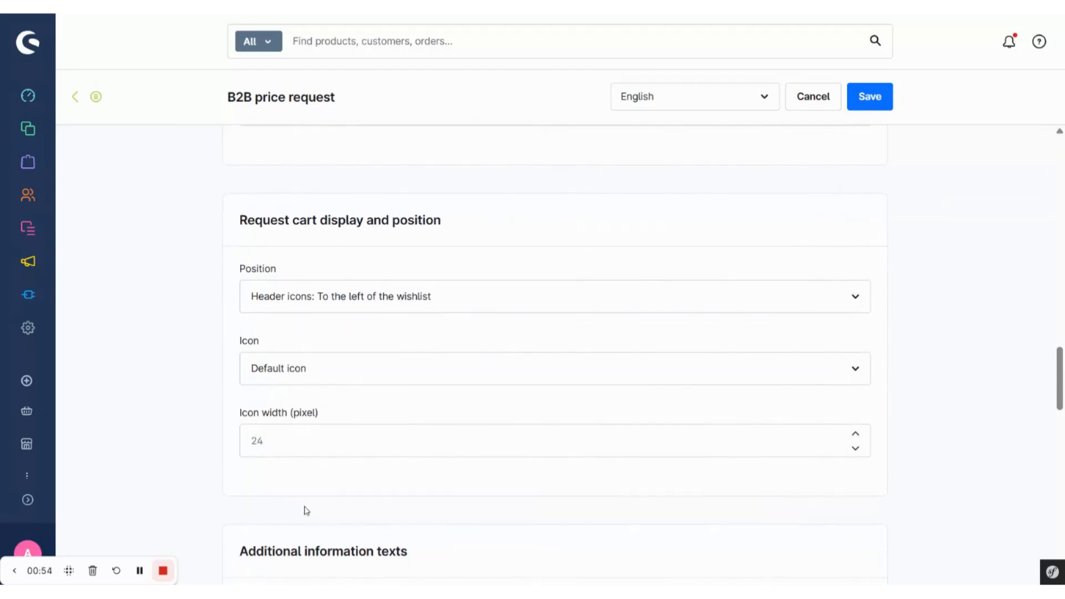
scroll(555, 355, down, 3)
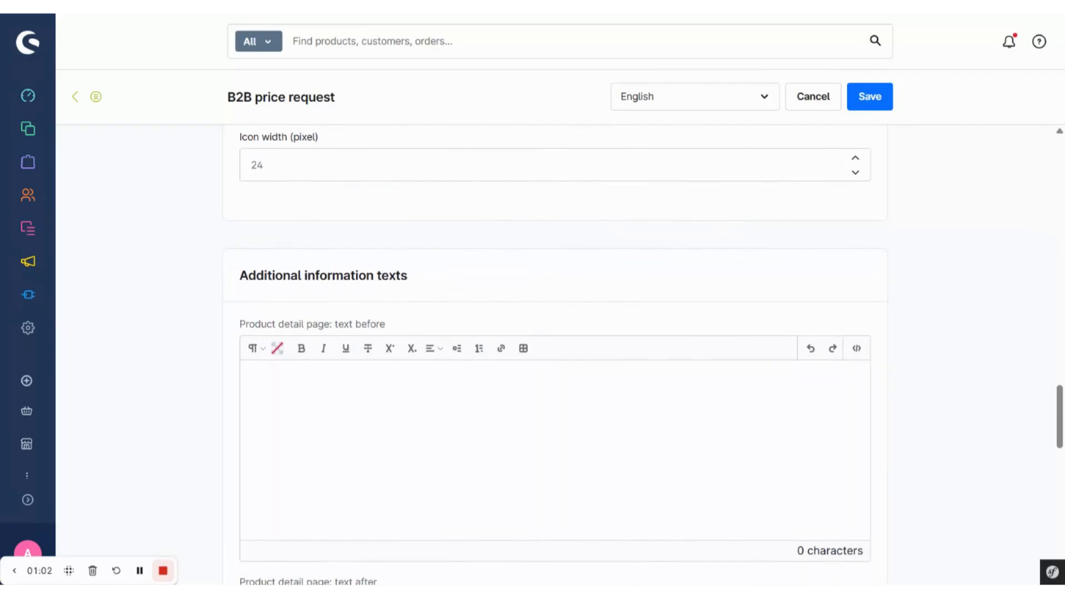
click(882, 99)
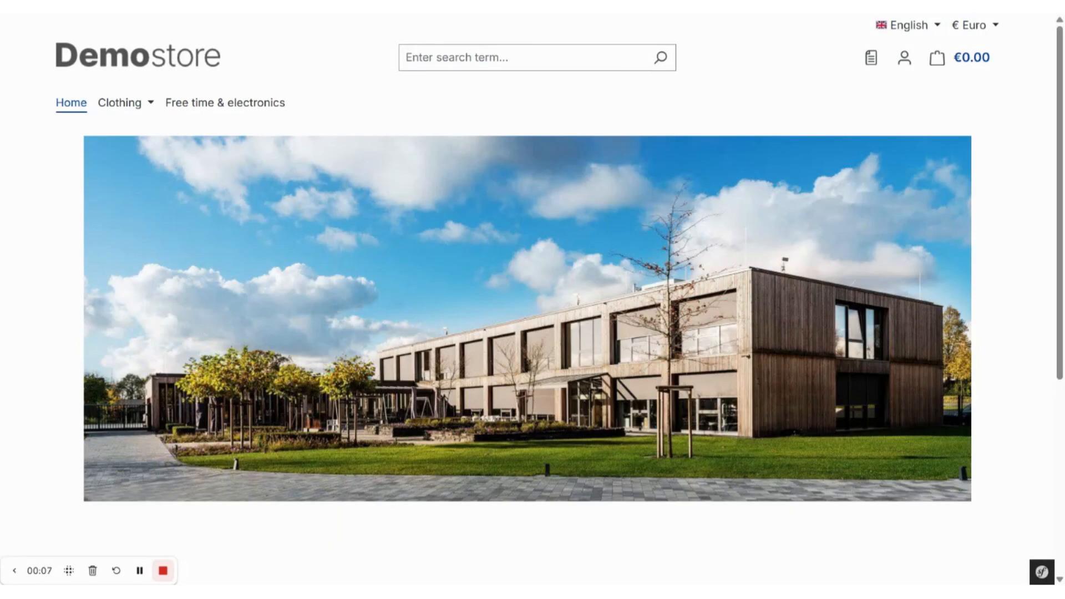
- Open the storefront's price requests and start a new price request named "Workwear women"
click(873, 57)
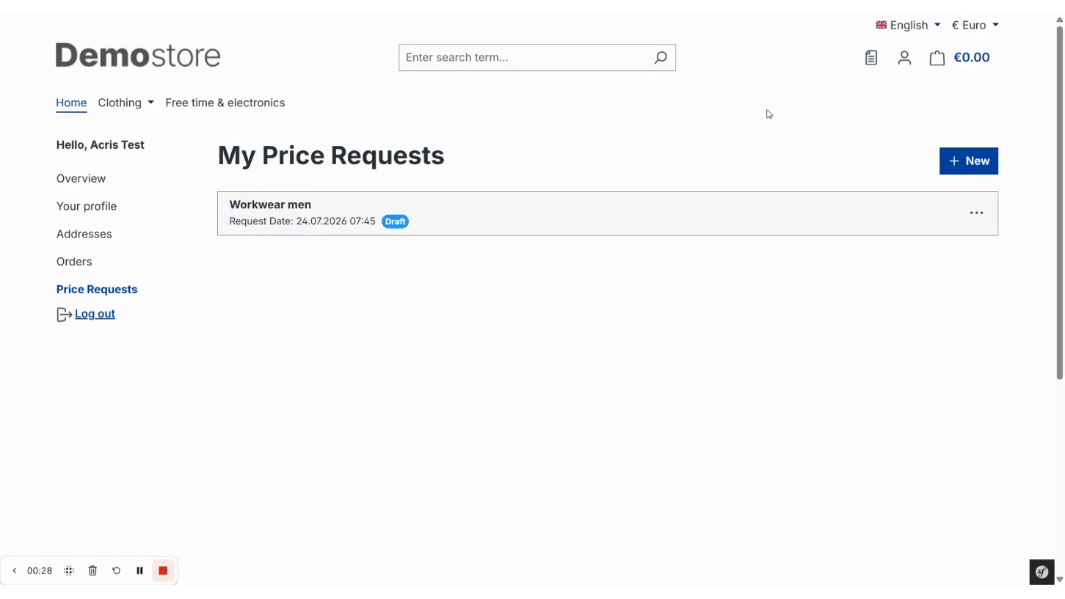
click(978, 162)
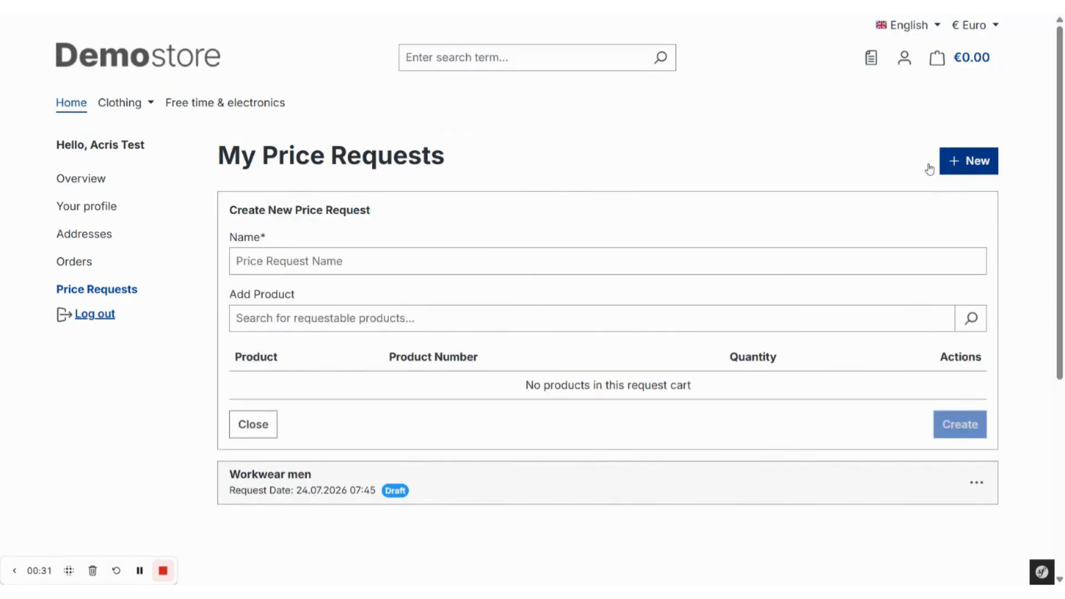
text(Workwea)
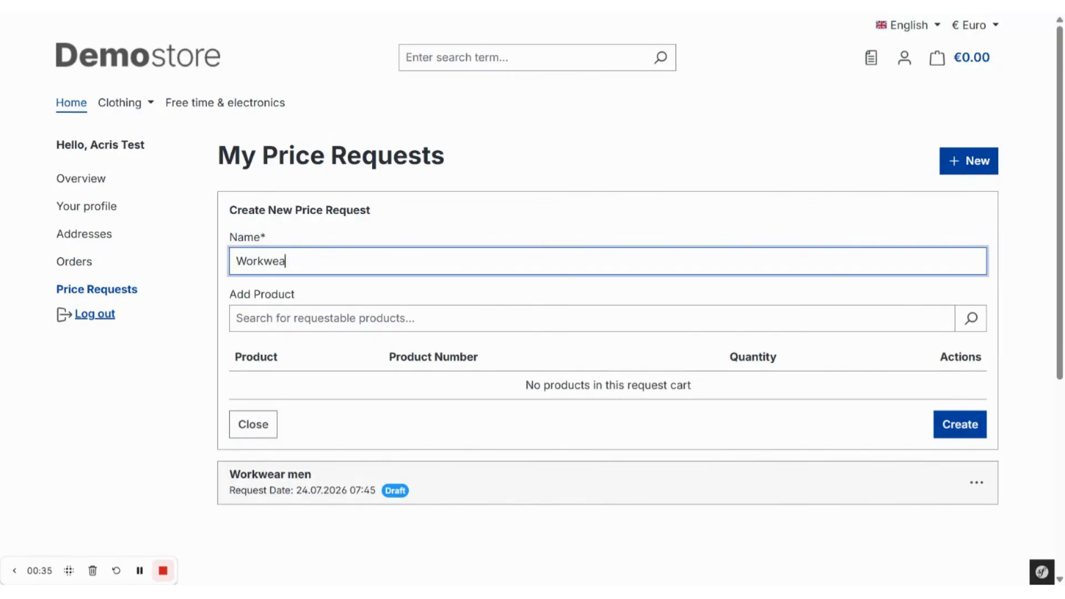
text(r women)
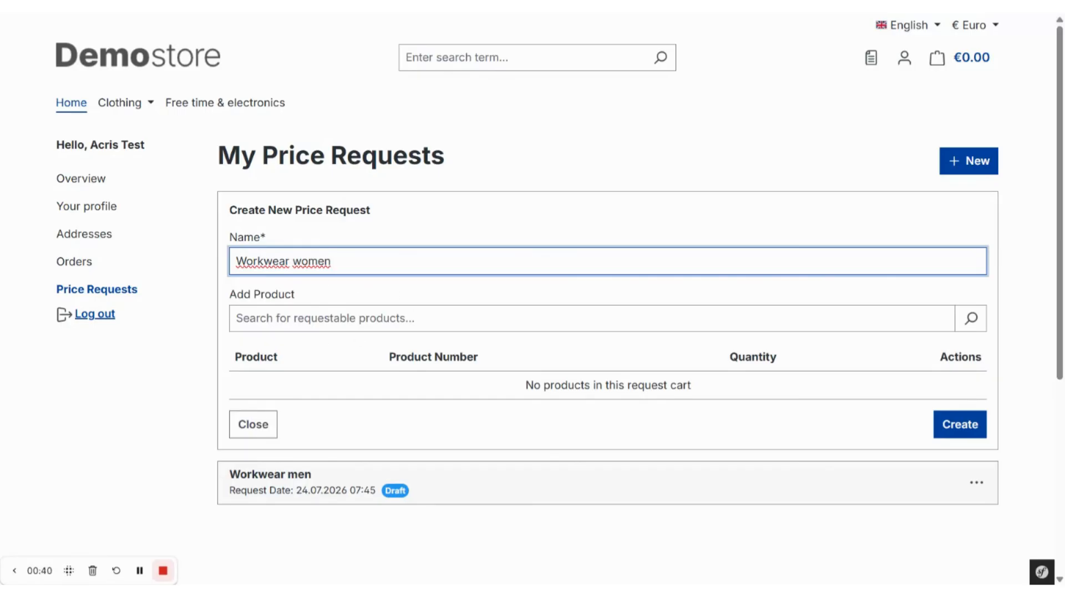
- Search the requestable products for "var", add the Variant product to the request and create it
click(311, 318)
text(var)
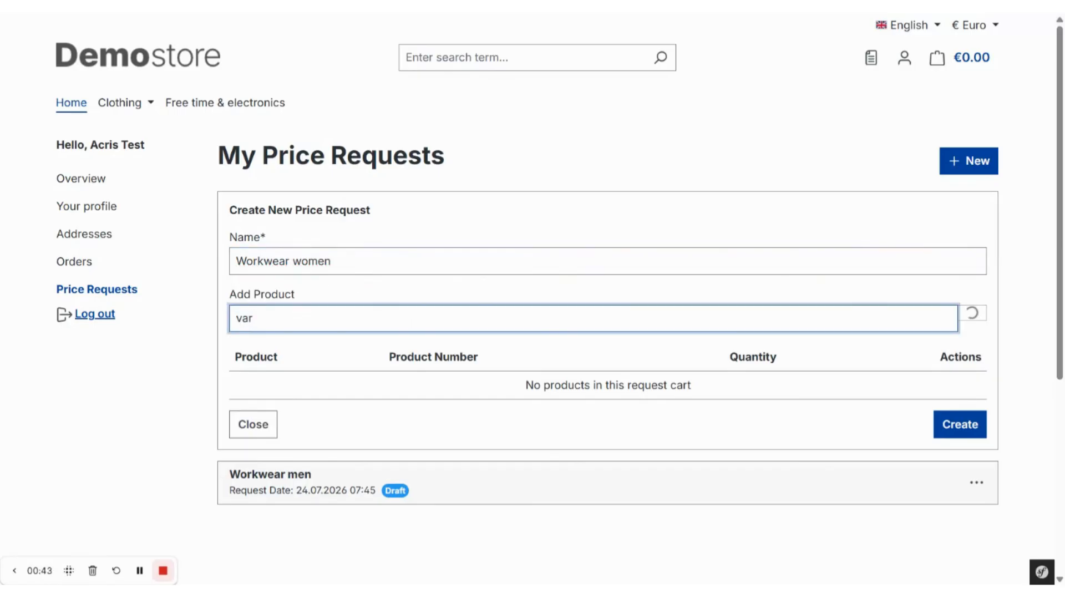
click(555, 371)
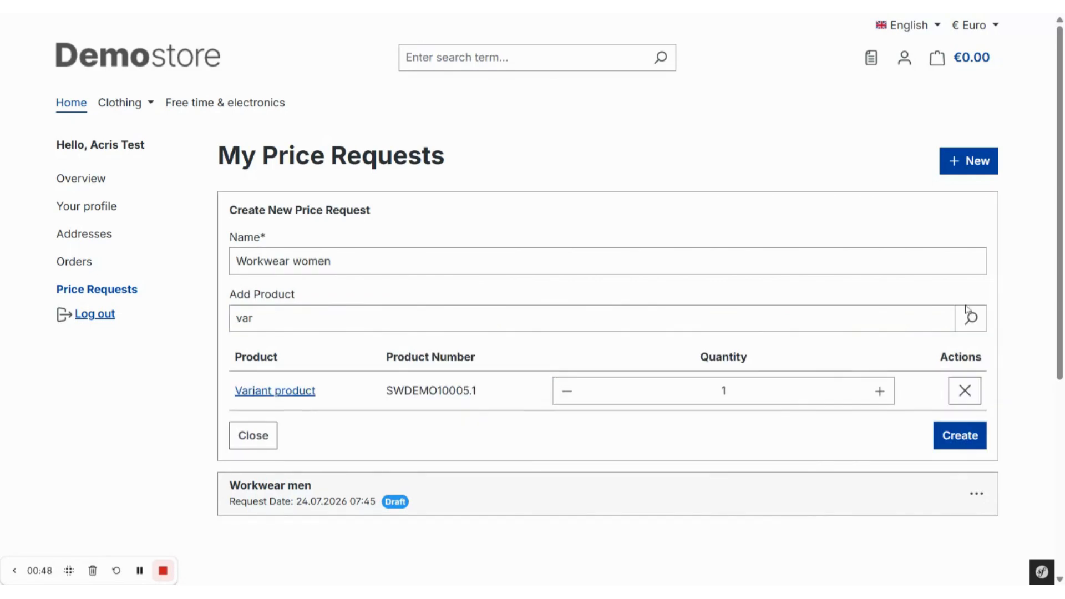
click(961, 447)
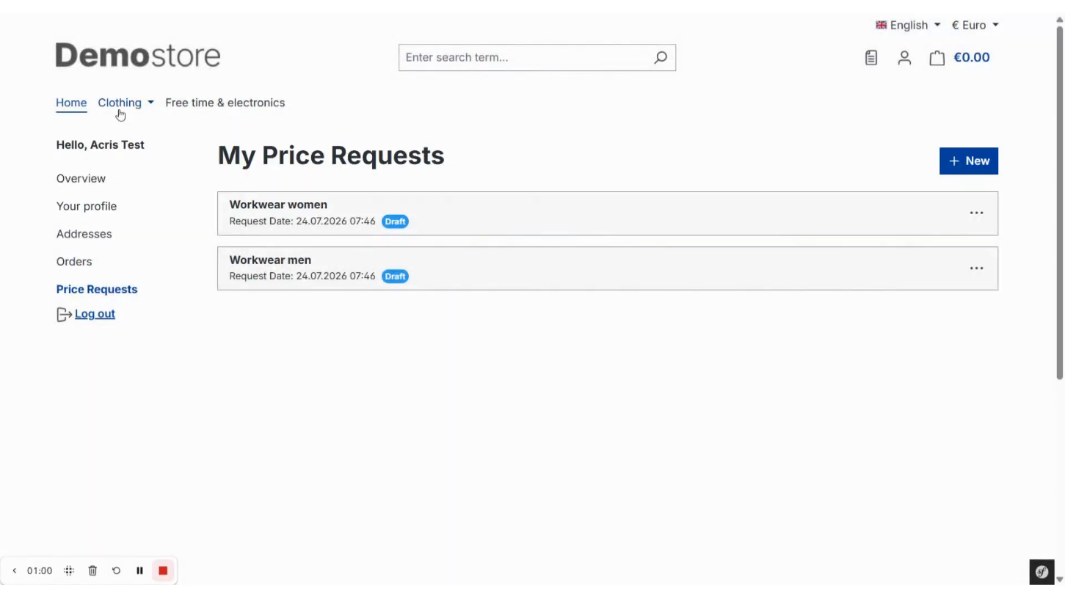
- Open the Clothing category and start adding "Main product, free shipping with highlighting" to a request cart
click(120, 107)
scroll(285, 309, down, 2)
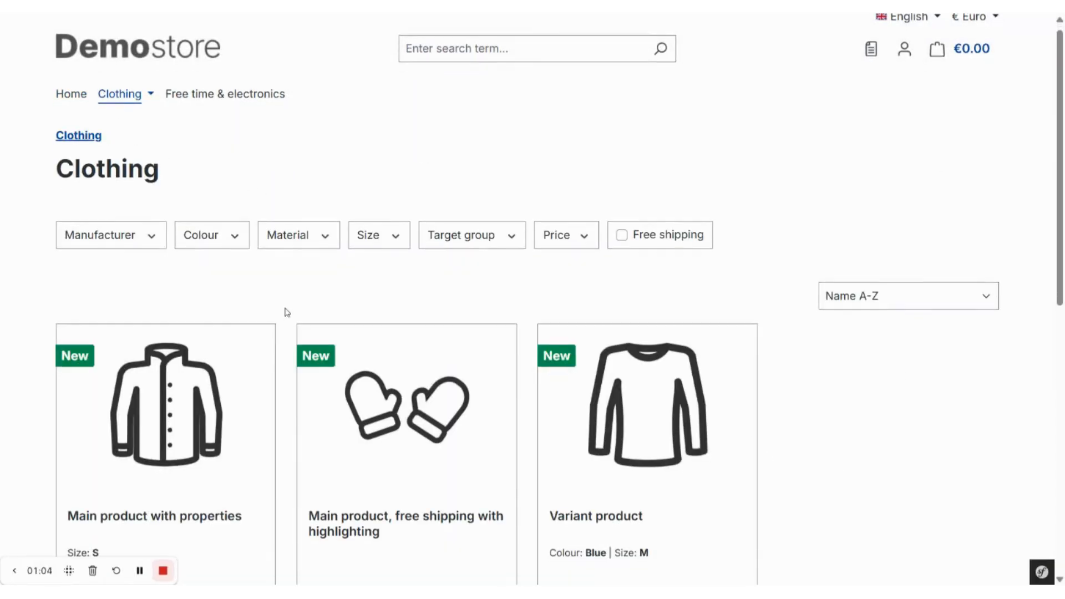
scroll(287, 312, down, 3)
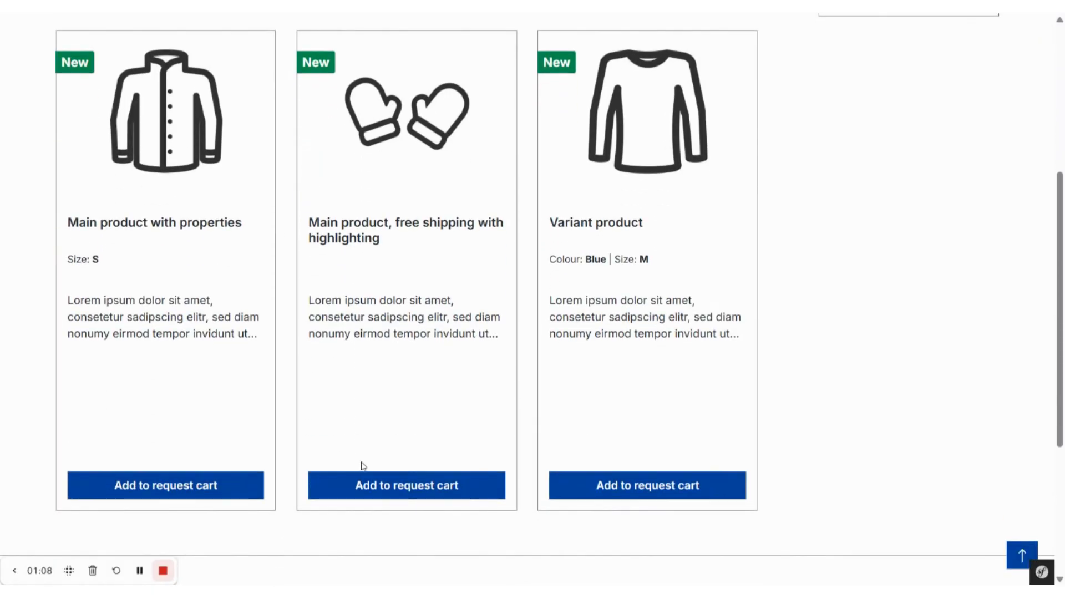
click(424, 493)
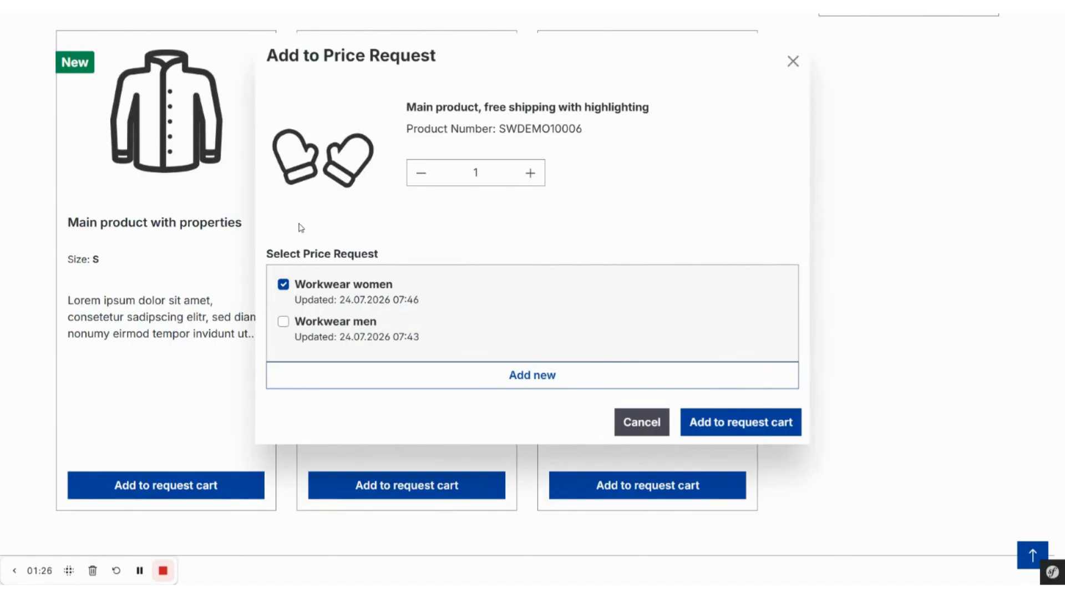
- Add the product with quantity 4 to both the "Workwear women" and "Workwear men" price requests
click(284, 321)
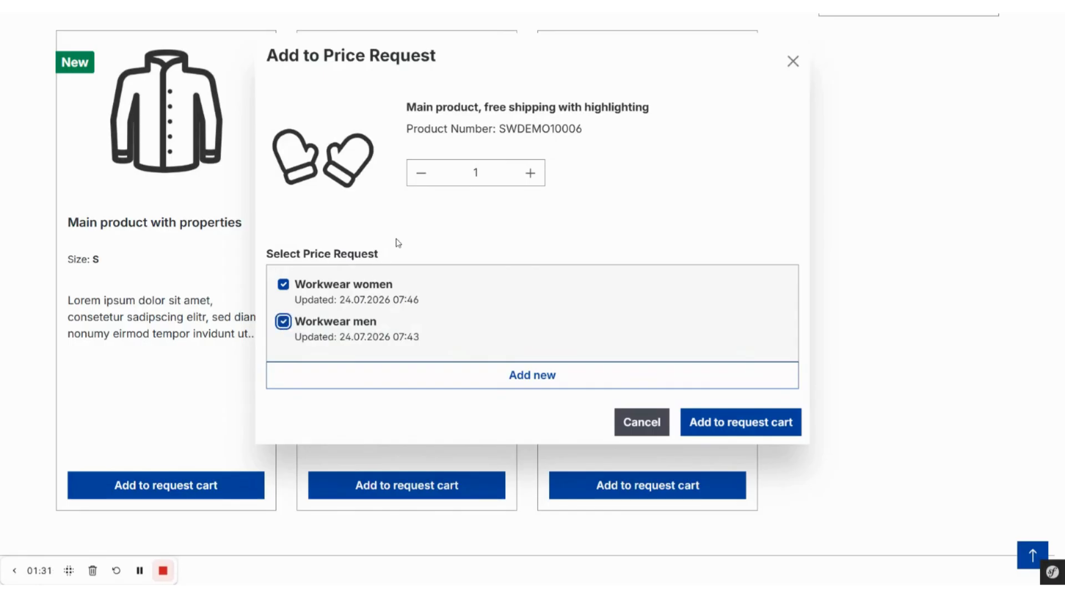
click(531, 173)
click(530, 173)
click(530, 173)
click(544, 376)
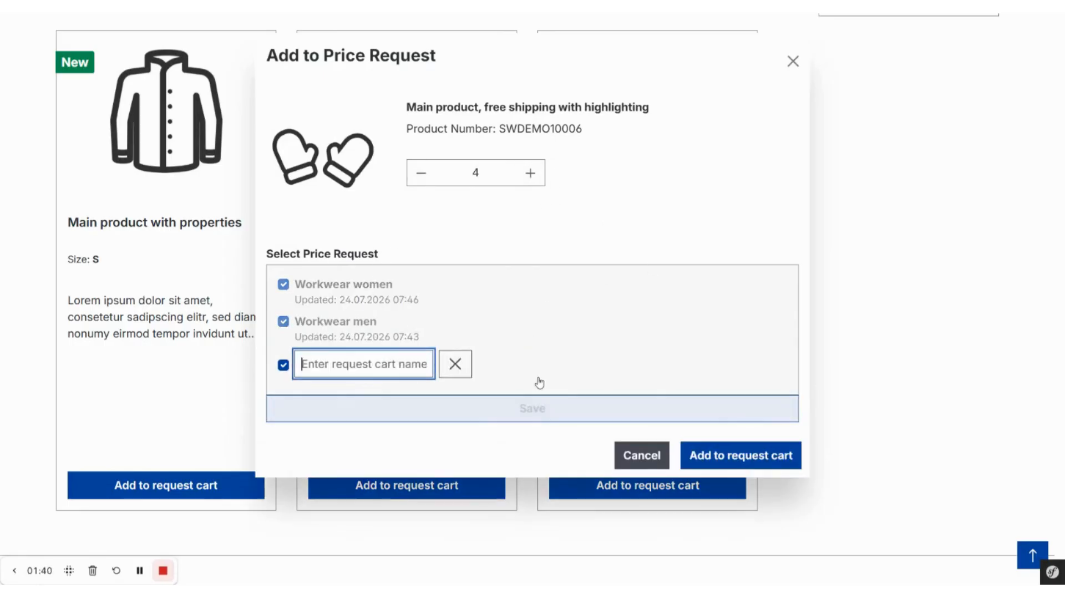
click(455, 364)
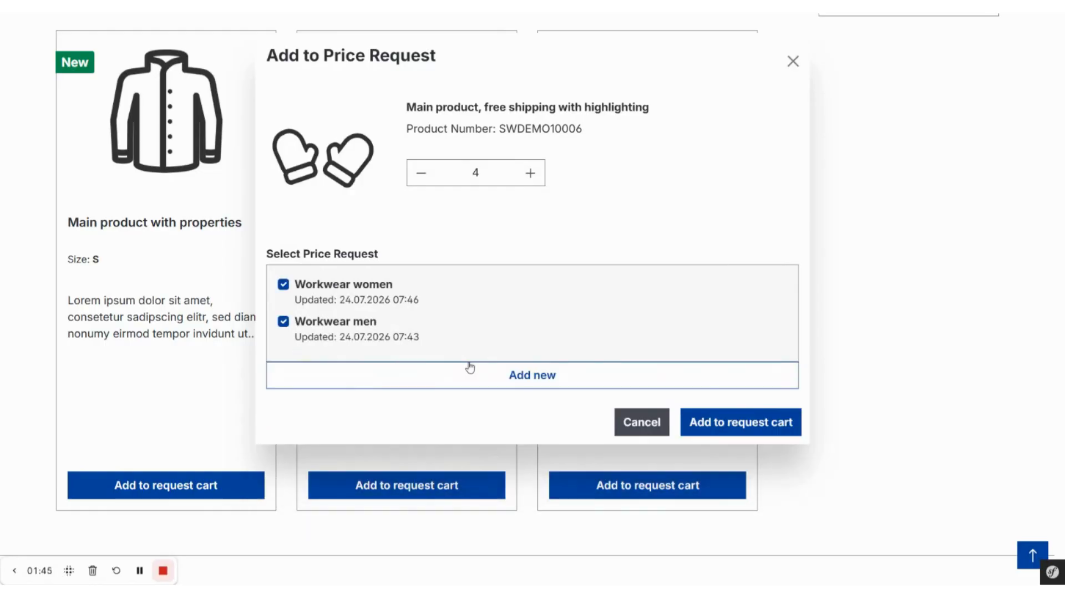
click(773, 432)
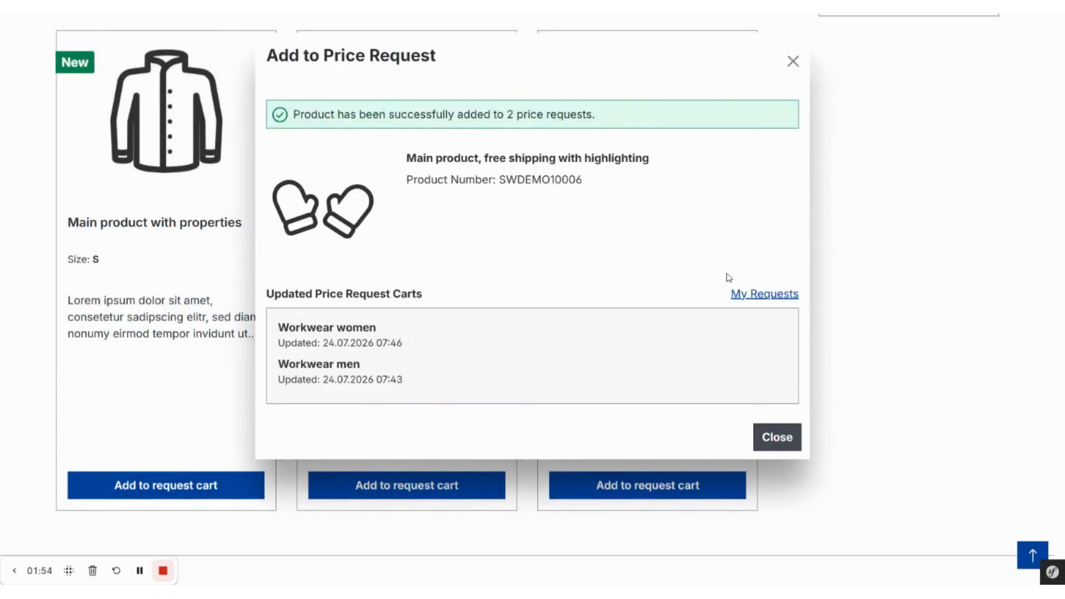
- Open the "Workwear women" request in My Price Requests, review its products and quantities, and send the request cart
click(774, 297)
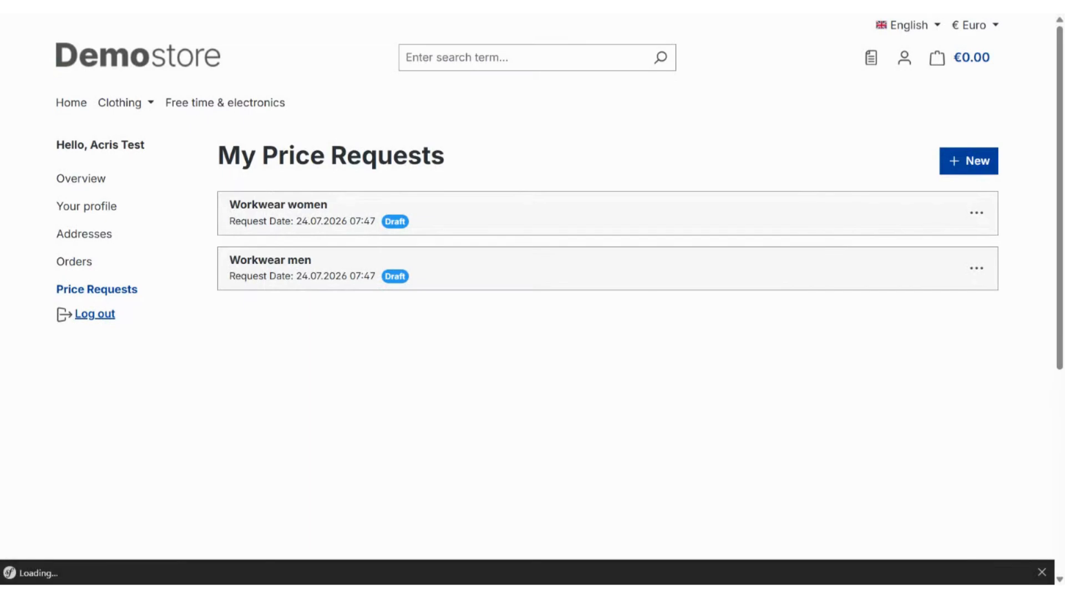
click(470, 225)
scroll(446, 323, down, 2)
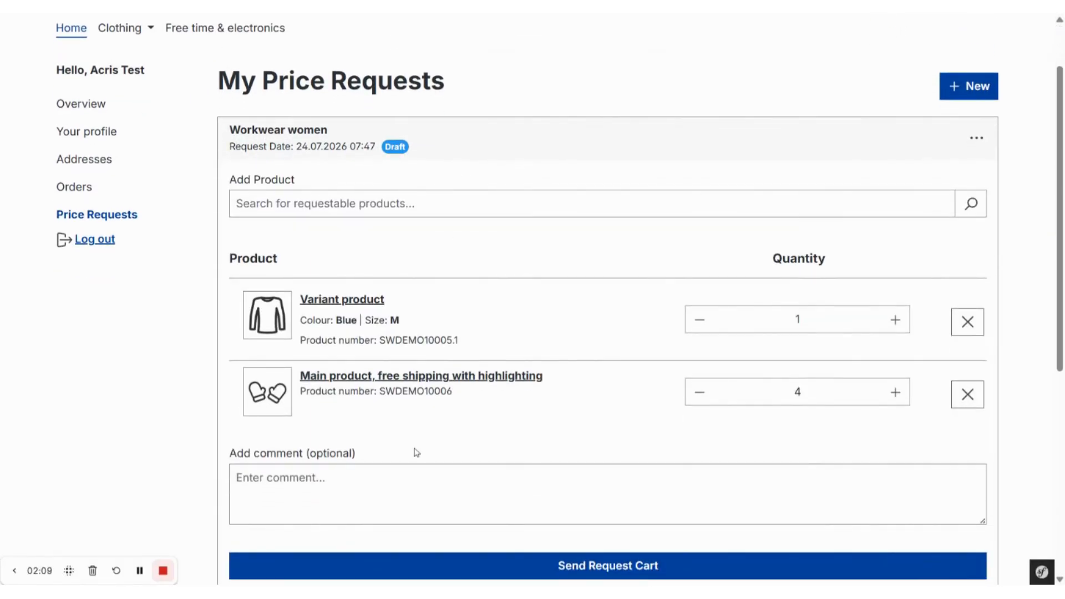
scroll(804, 454, down, 1)
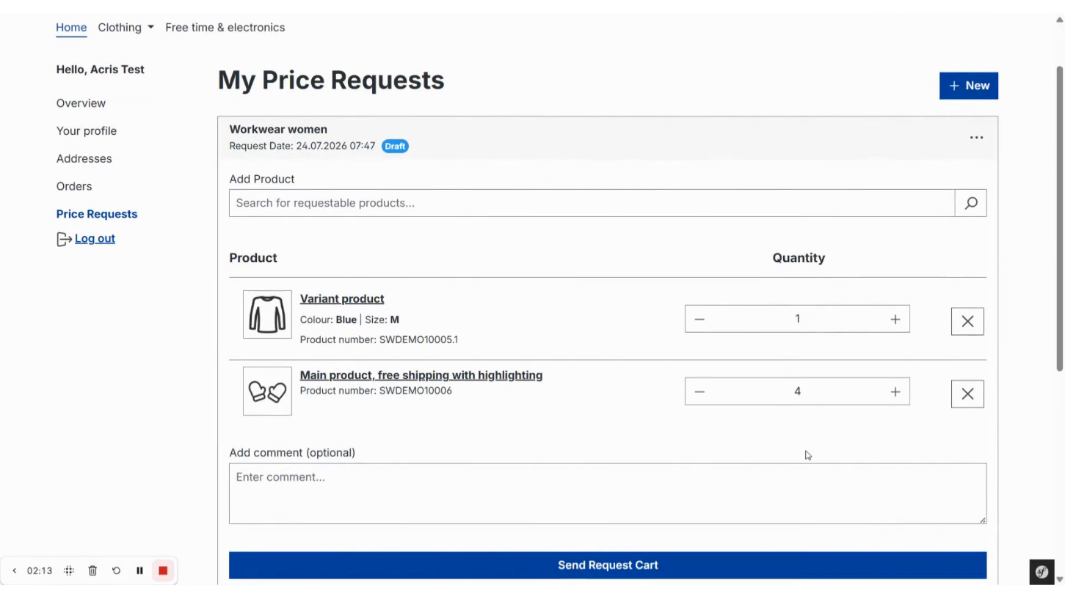
scroll(808, 455, down, 1)
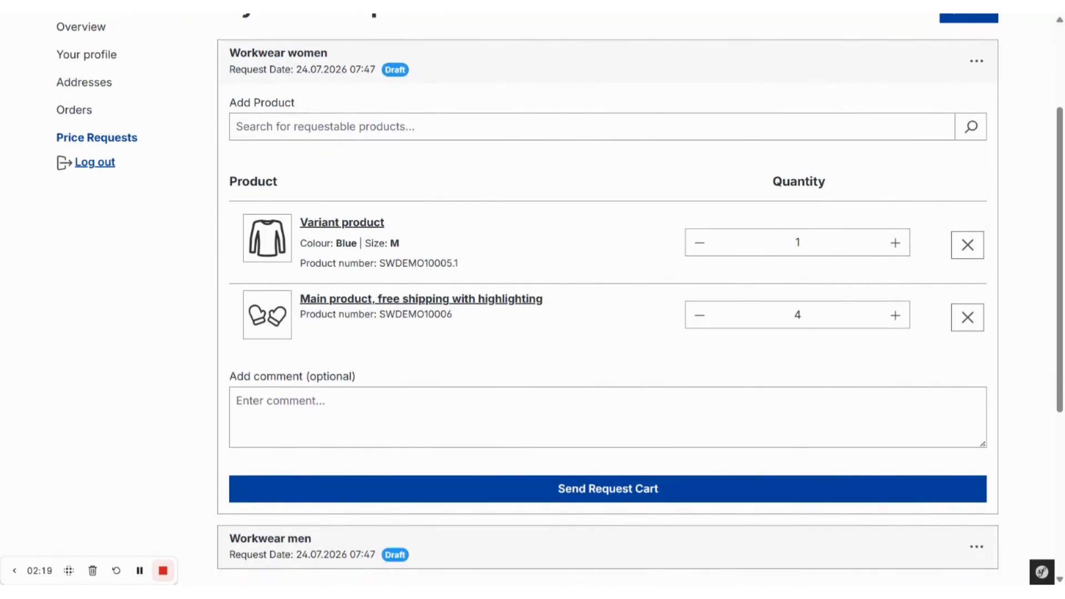
scroll(560, 299, down, 1)
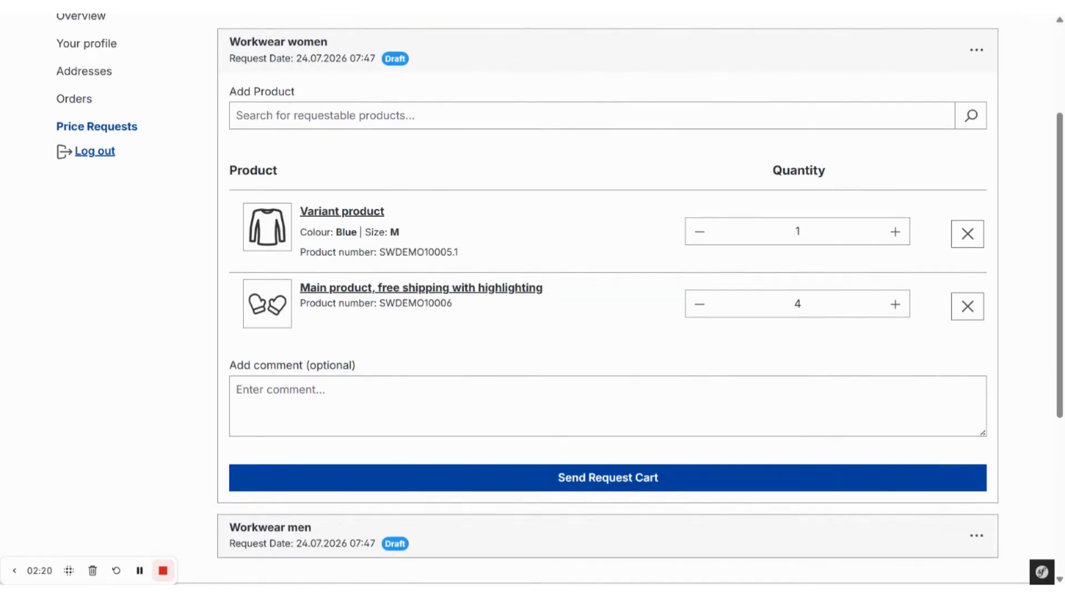
click(642, 473)
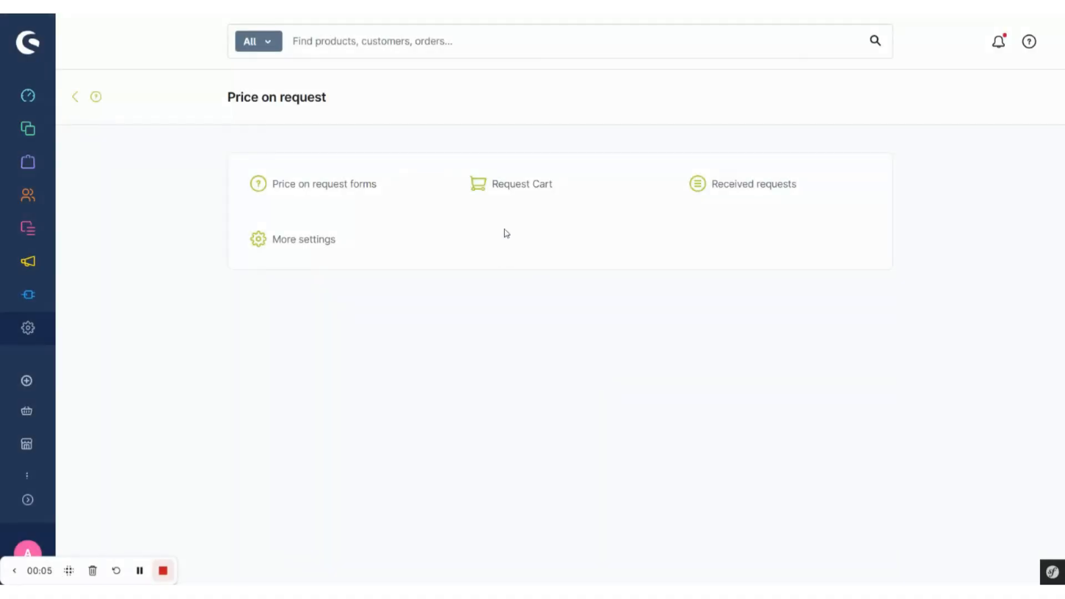
- Switch to the Shopware administration and open the "Workwear women" request from the request carts to review its details
click(515, 191)
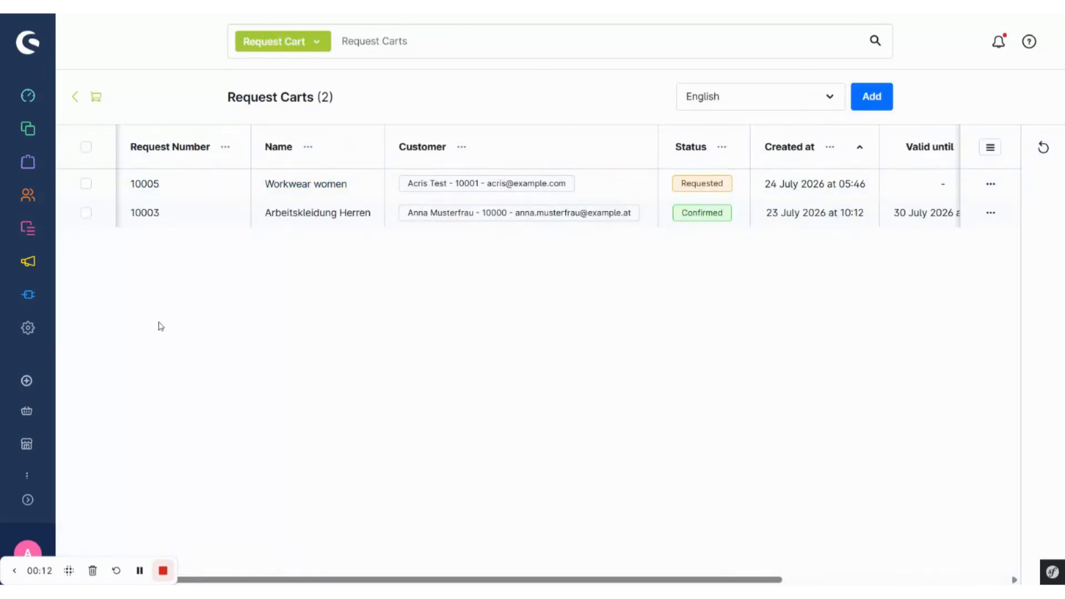
click(146, 186)
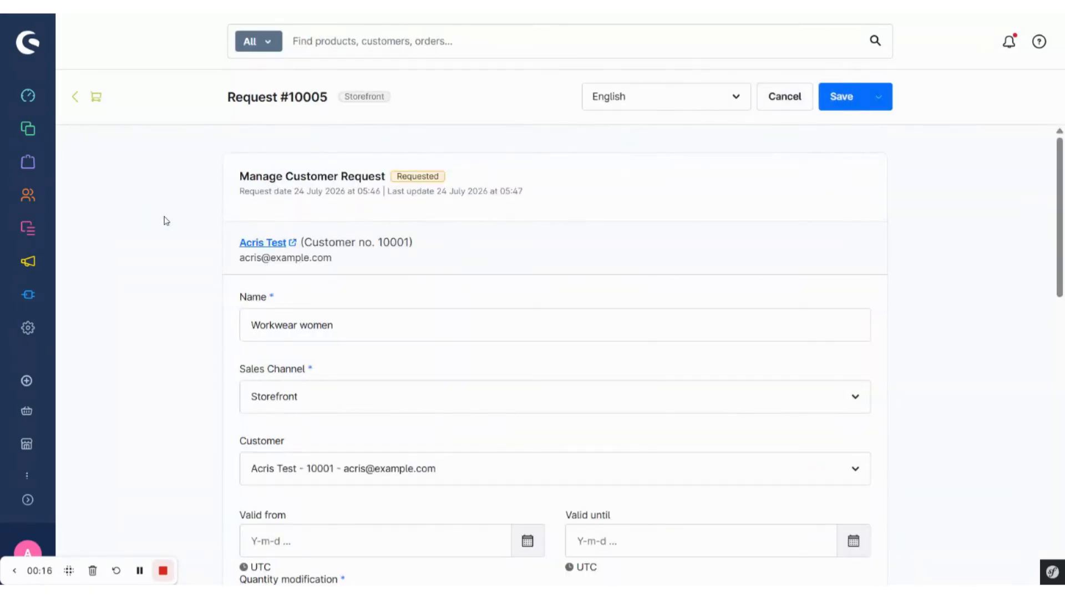
scroll(165, 220, down, 1)
scroll(218, 261, down, 3)
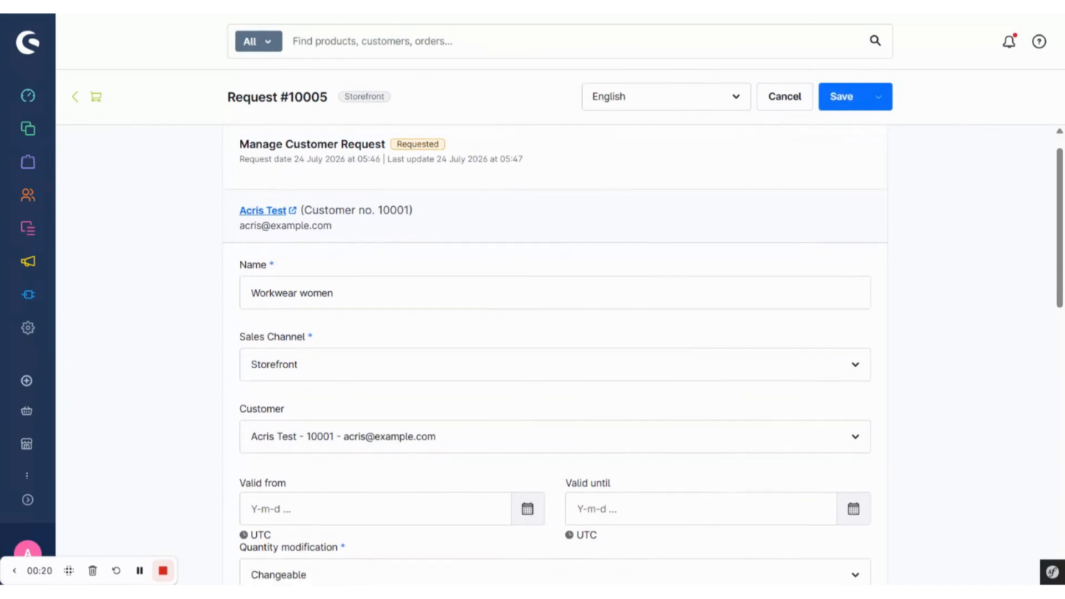
scroll(218, 261, down, 4)
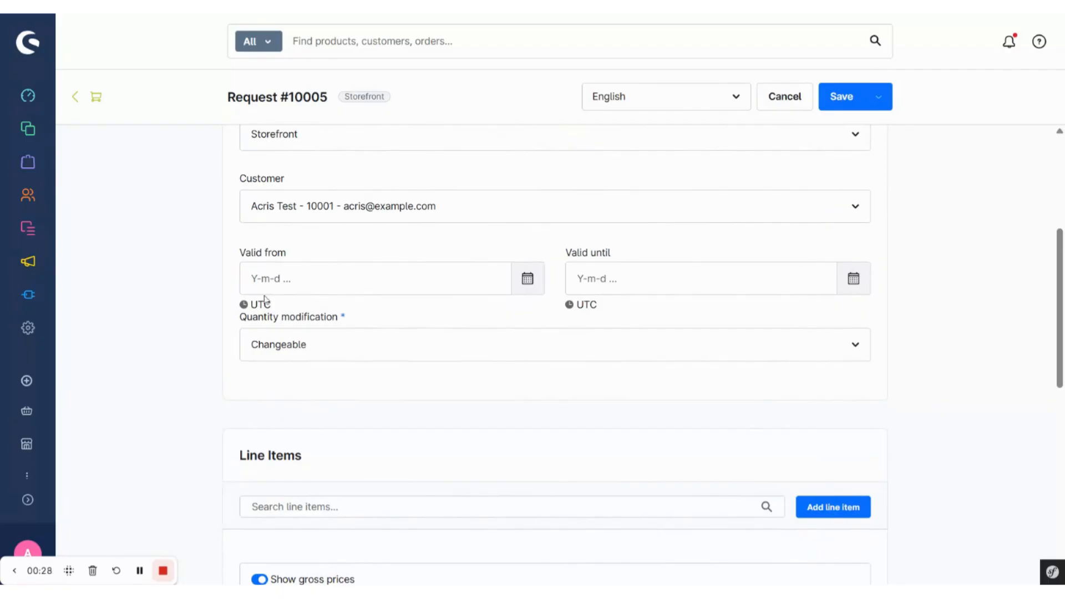
- Set the request's validity from 24/07/2026, 06:00 until 31/07/2026, 06:00
click(265, 282)
click(352, 450)
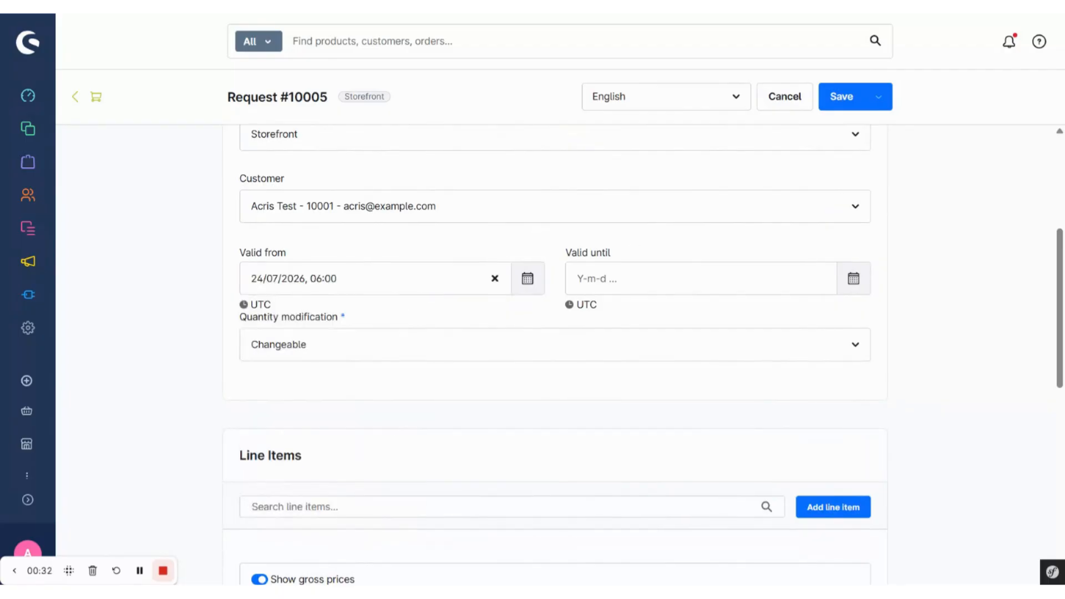
click(666, 278)
click(681, 479)
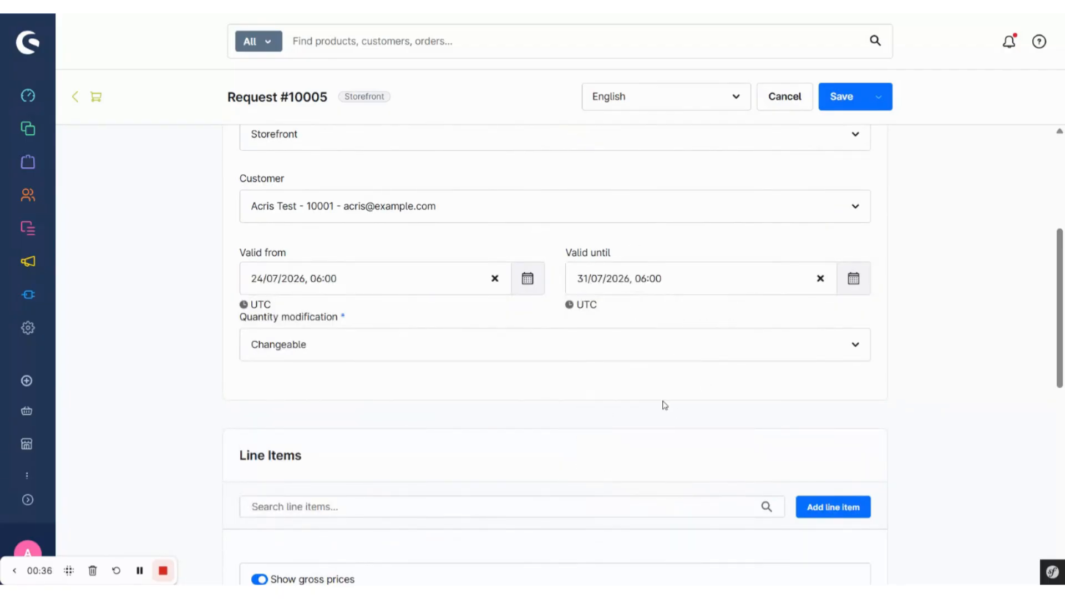
- Review the request's line items, open the offer price of the Variant product and enable pricing for it
scroll(665, 405, down, 1)
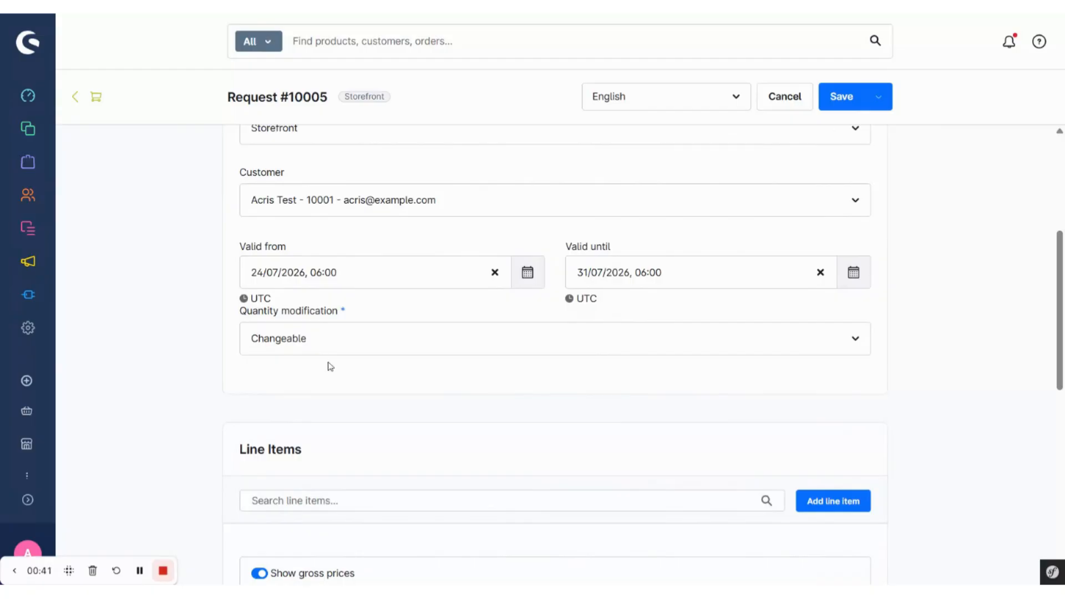
scroll(293, 400, down, 4)
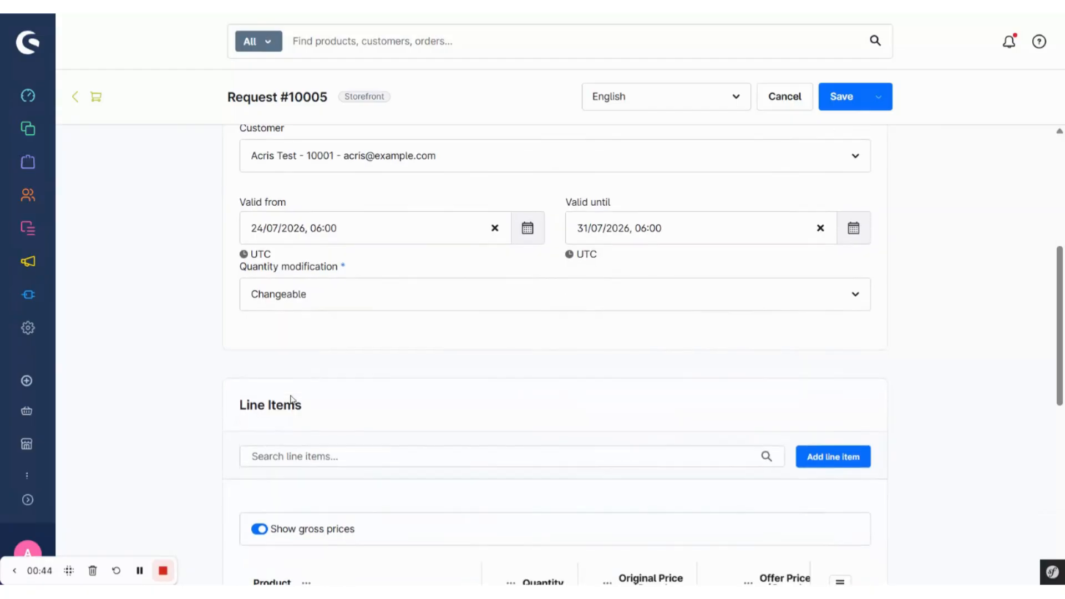
scroll(320, 399, down, 1)
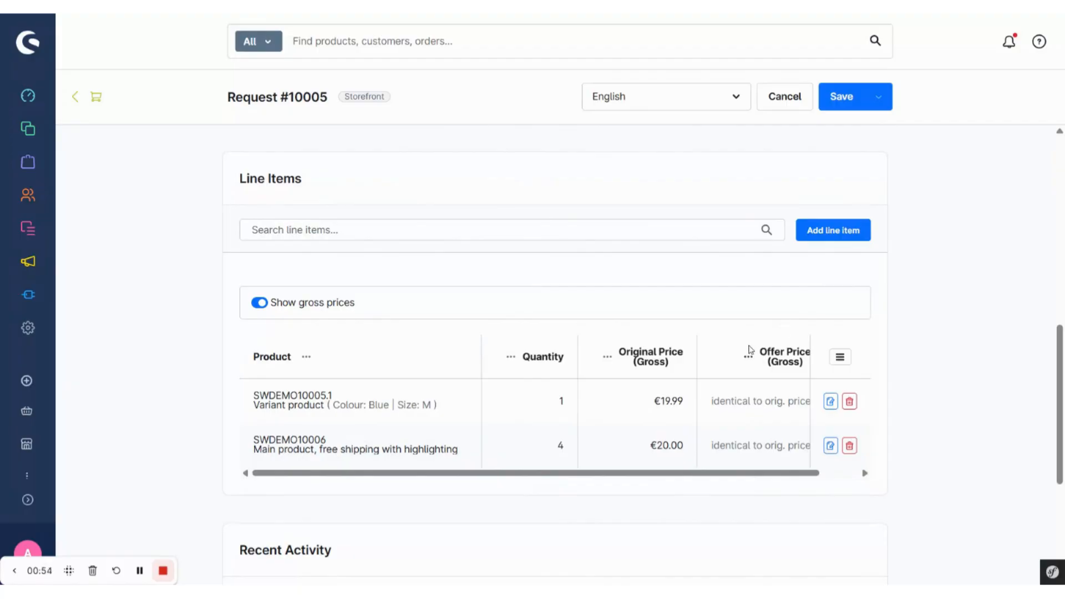
scroll(750, 350, right, 1)
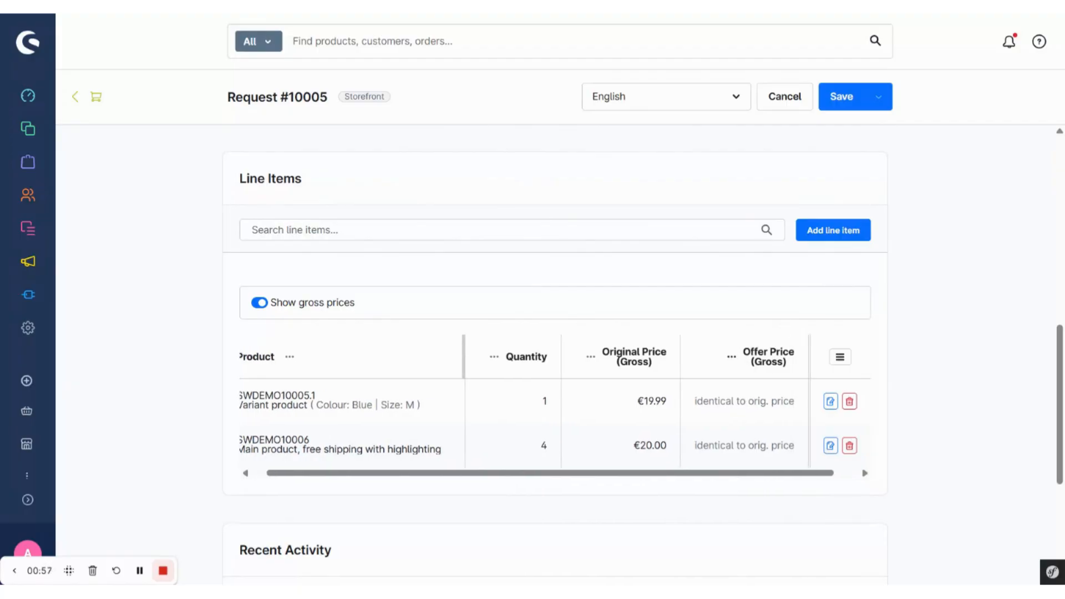
scroll(774, 345, left, 1)
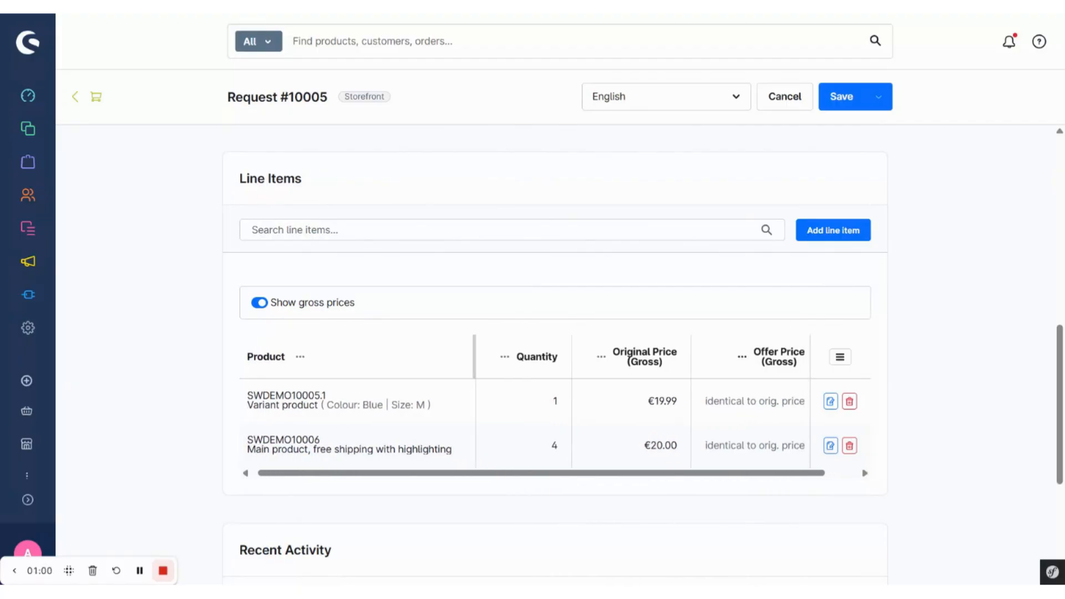
click(831, 402)
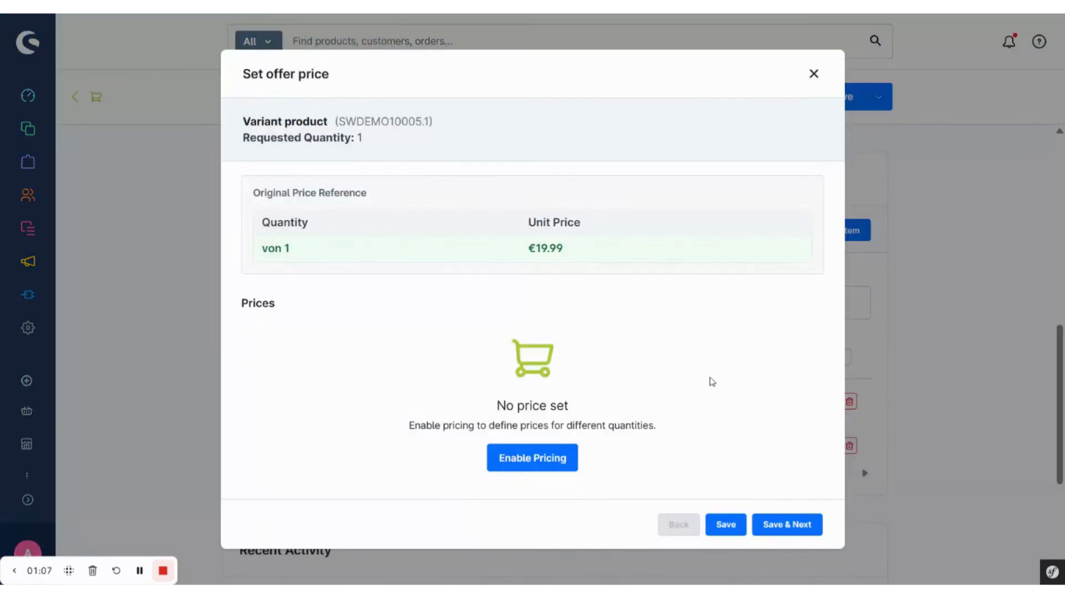
click(541, 460)
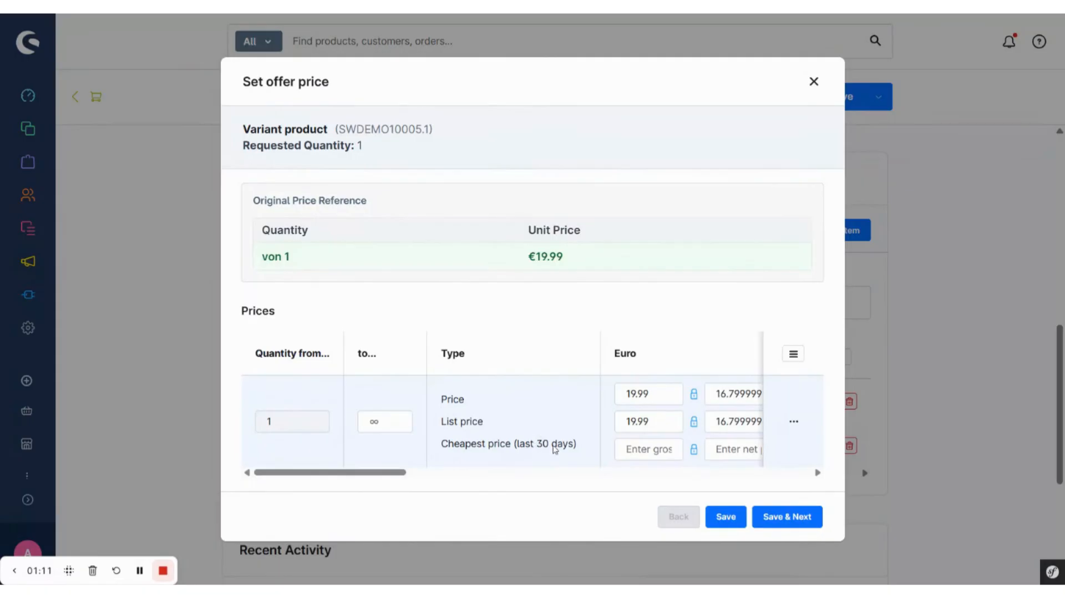
- Set the Variant product's gross offer price to 17.99 euros for quantities from 1 to 10
click(637, 394)
key(BackSpace)
text(7)
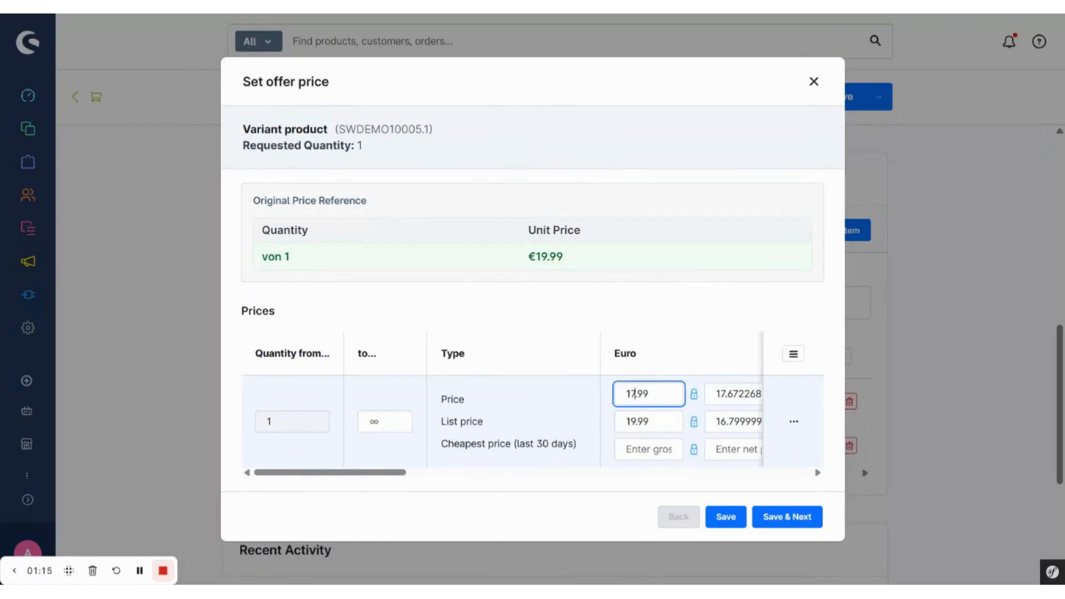
click(388, 422)
text(10)
key(Return)
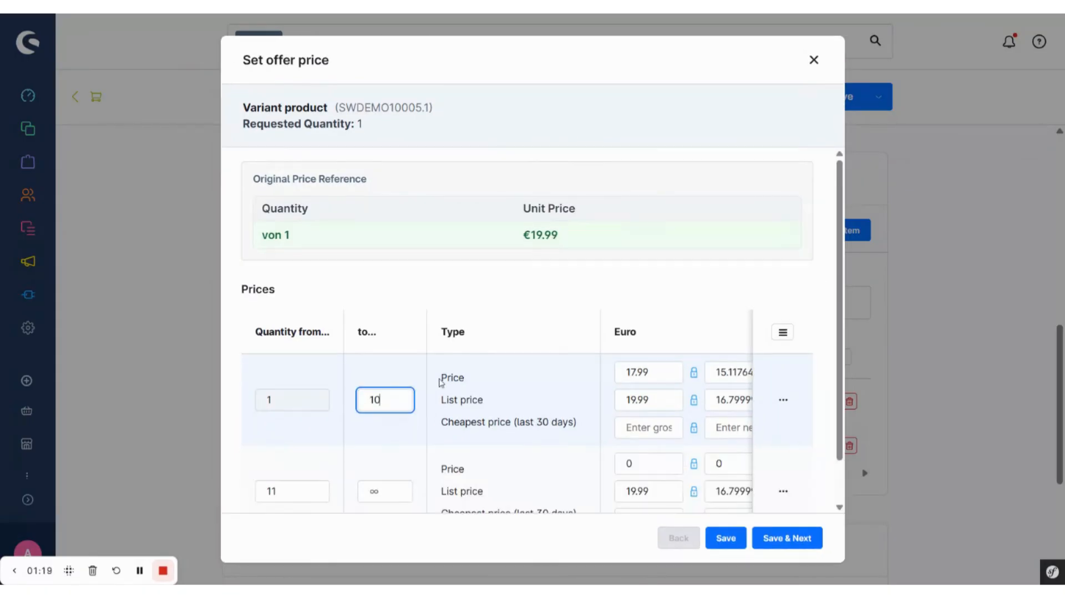
- Set the Variant product's gross offer price to 15.99 euros for quantities from 11 upwards and save the offer prices
scroll(445, 385, down, 1)
click(637, 423)
text(15.99)
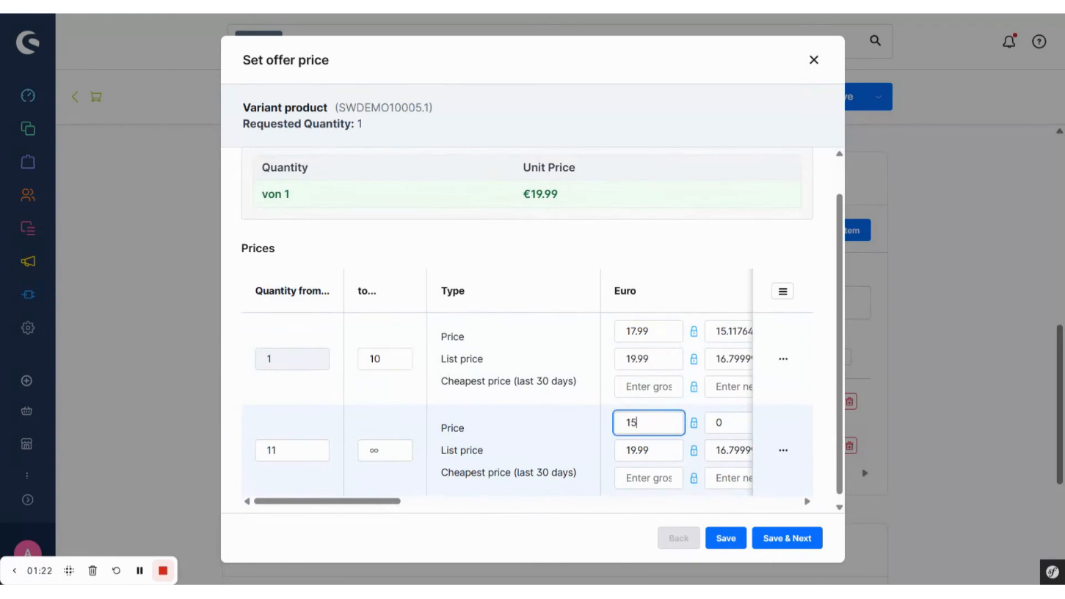
click(598, 520)
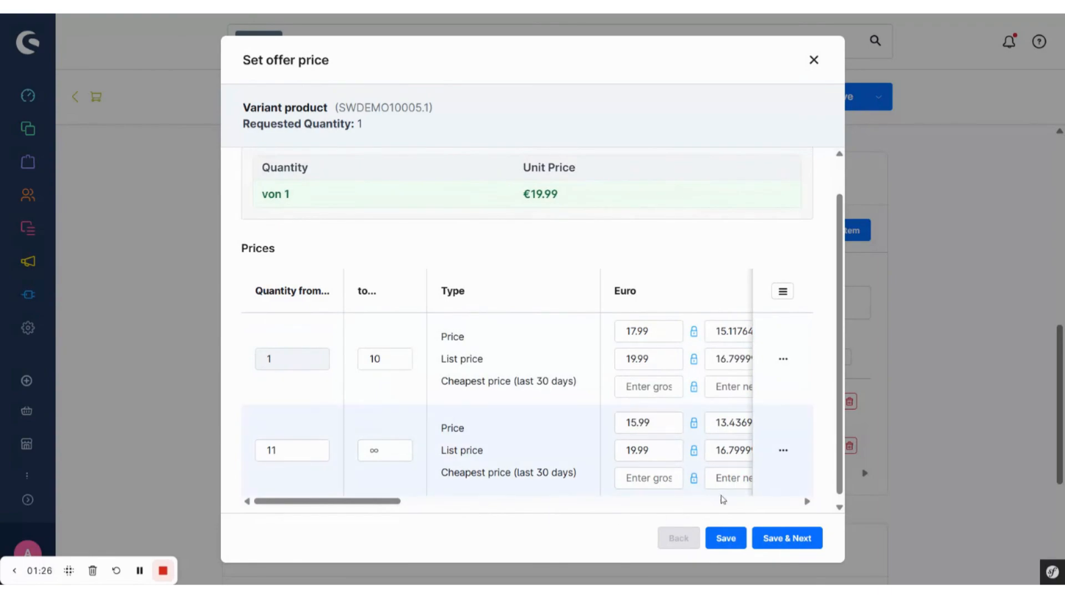
click(726, 538)
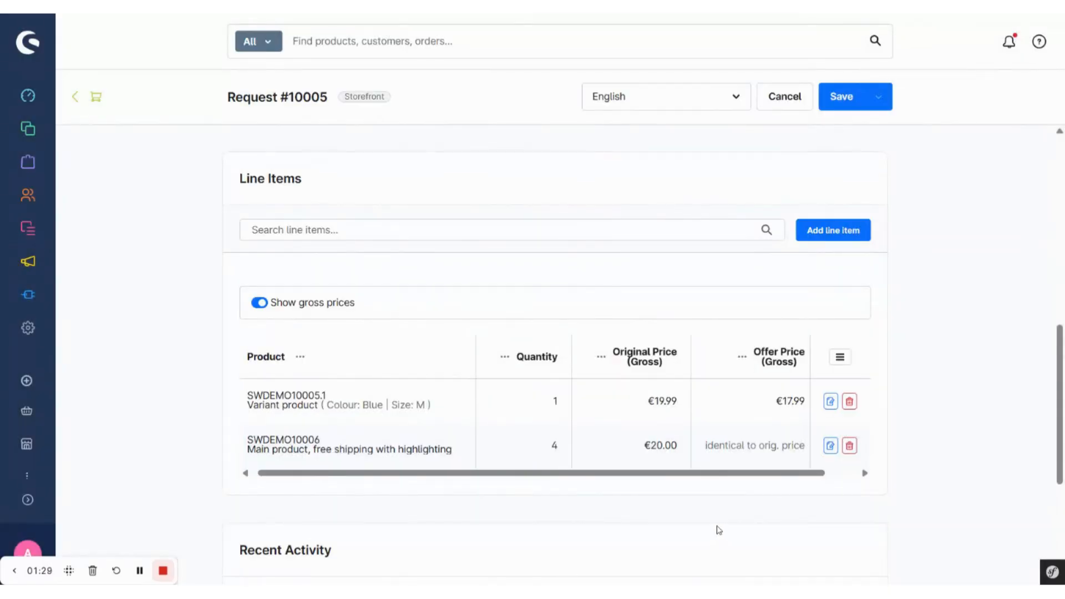
- Review the request's line items and accept the price request without adding a comment
scroll(740, 405, down, 1)
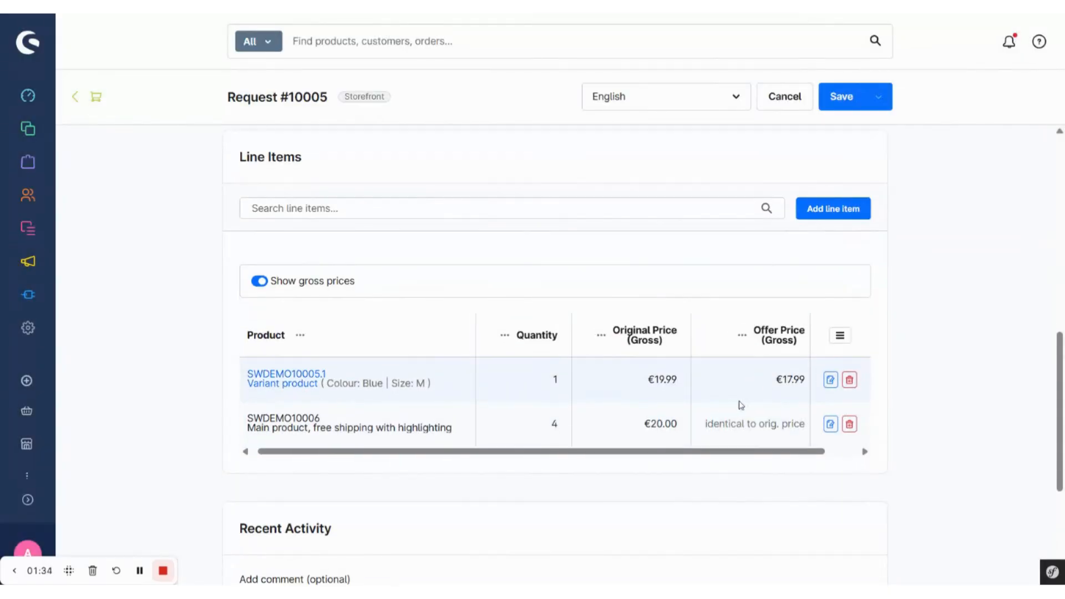
scroll(726, 482, down, 2)
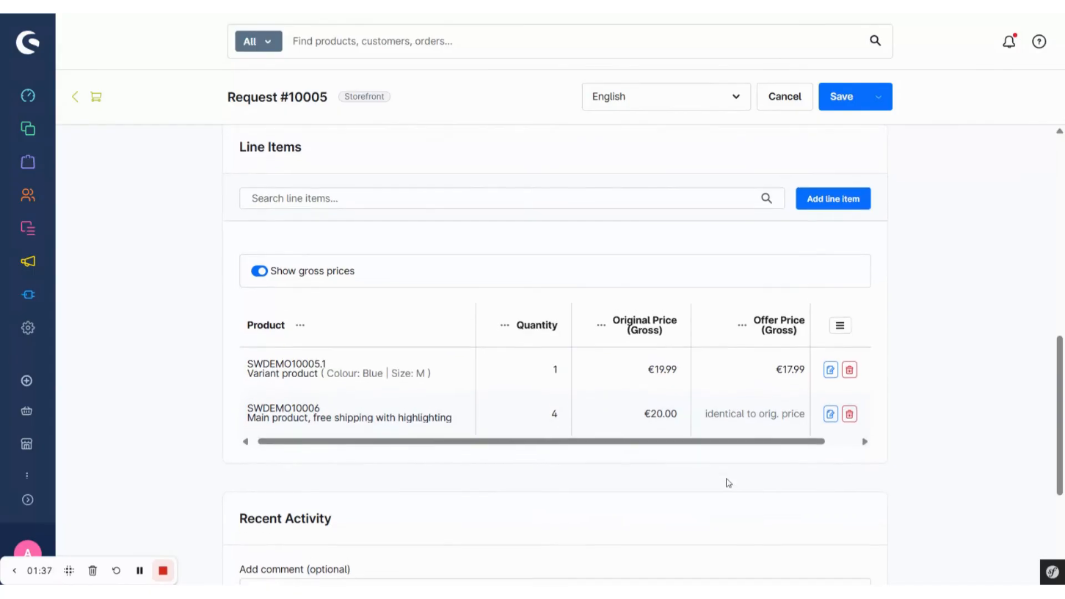
scroll(726, 482, down, 6)
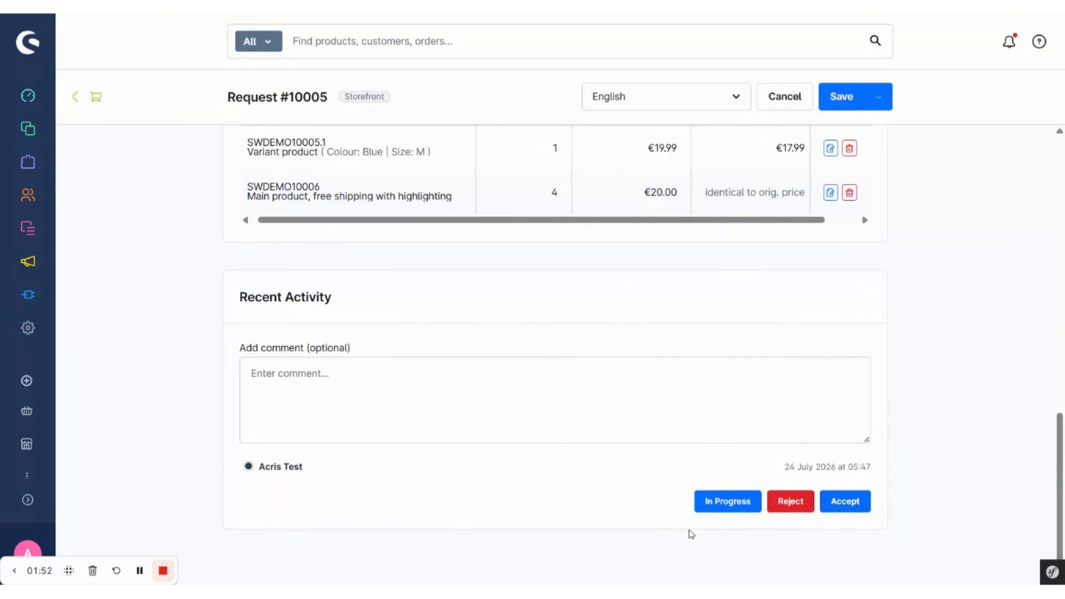
click(847, 501)
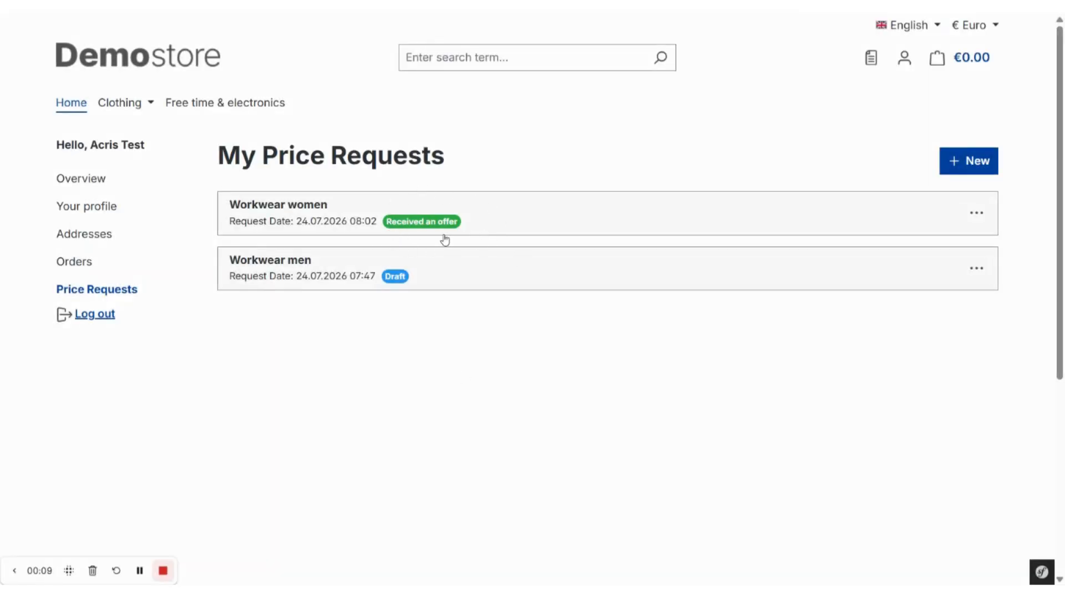
- Switch to the Demostore storefront, review the offer received for the "Workwear women" price request and add it to the shopping cart
click(551, 212)
scroll(553, 212, down, 1)
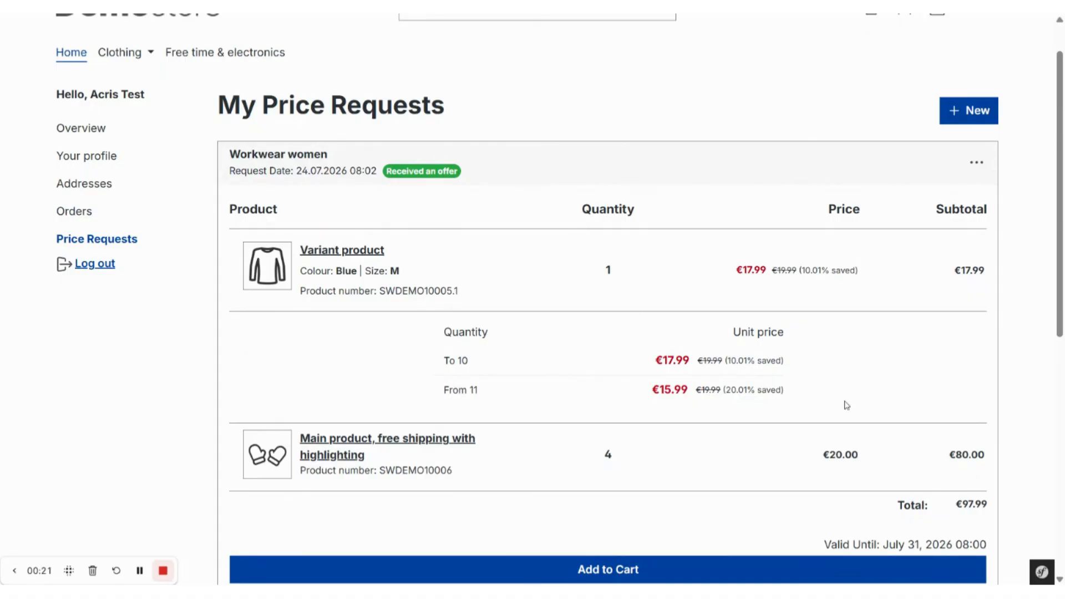
scroll(797, 405, down, 3)
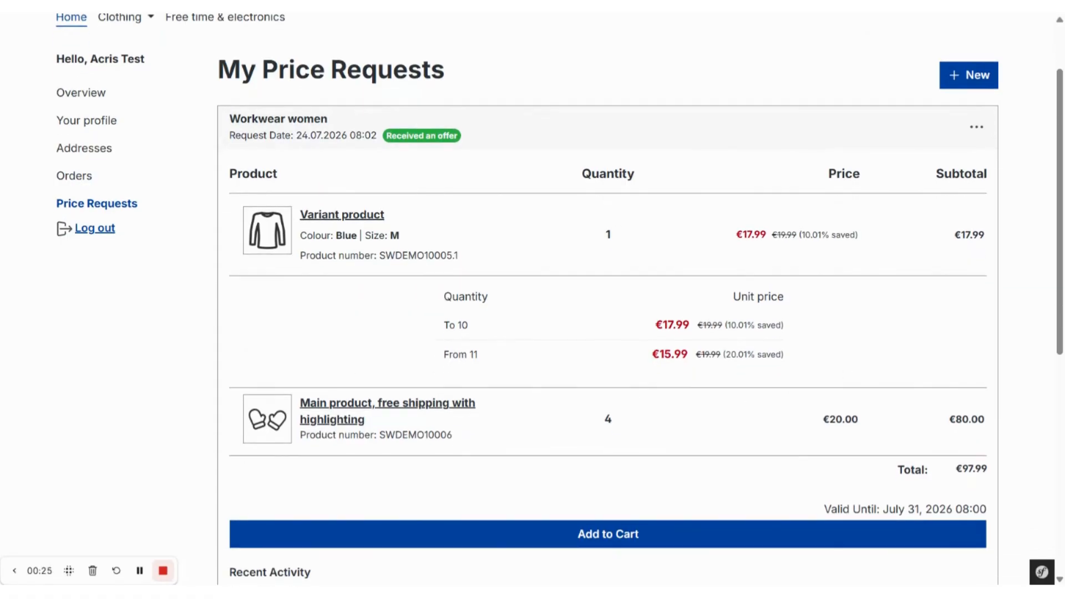
scroll(671, 435, down, 1)
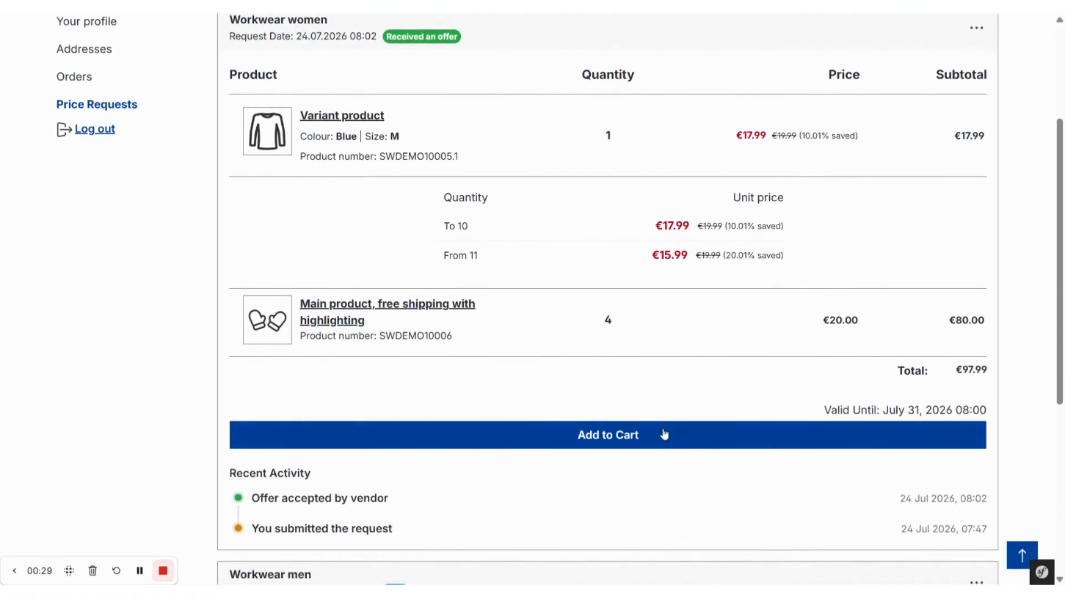
click(671, 435)
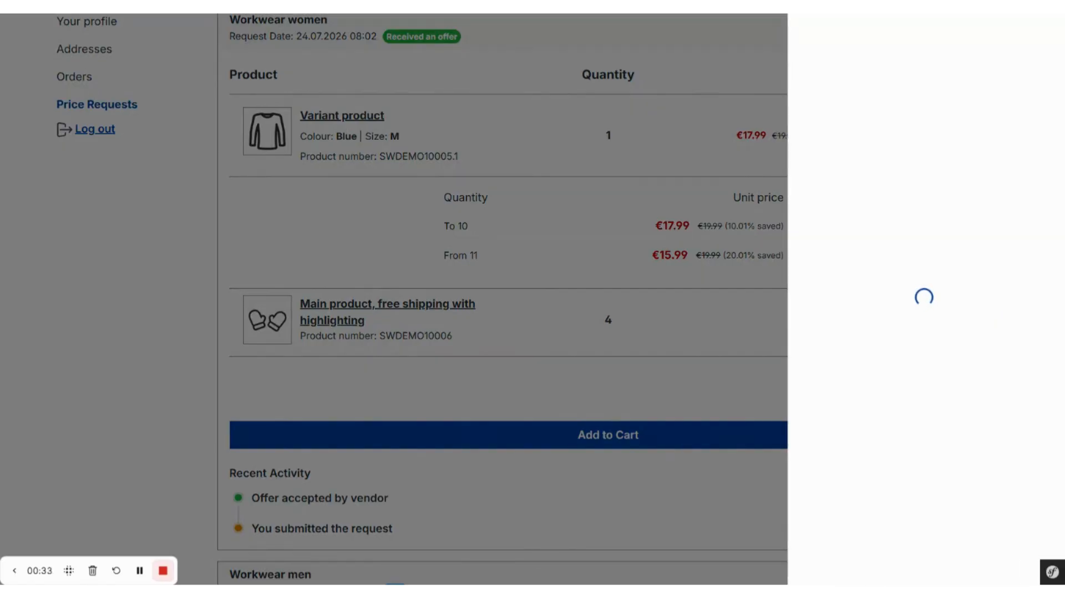
- Set the Variant product's quantity in the shopping cart to 10
scroll(852, 325, down, 2)
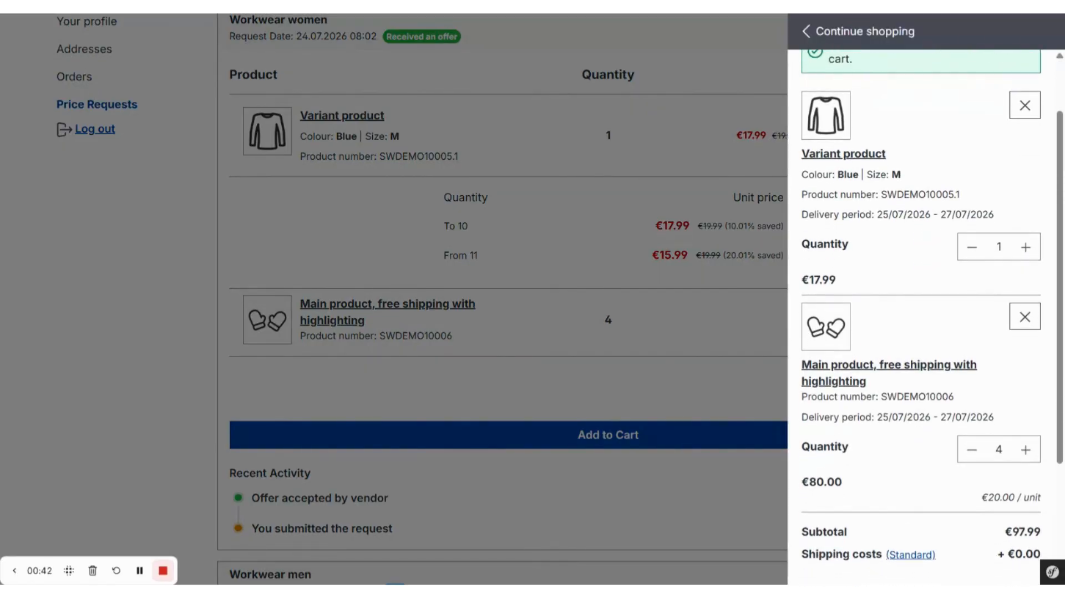
click(999, 258)
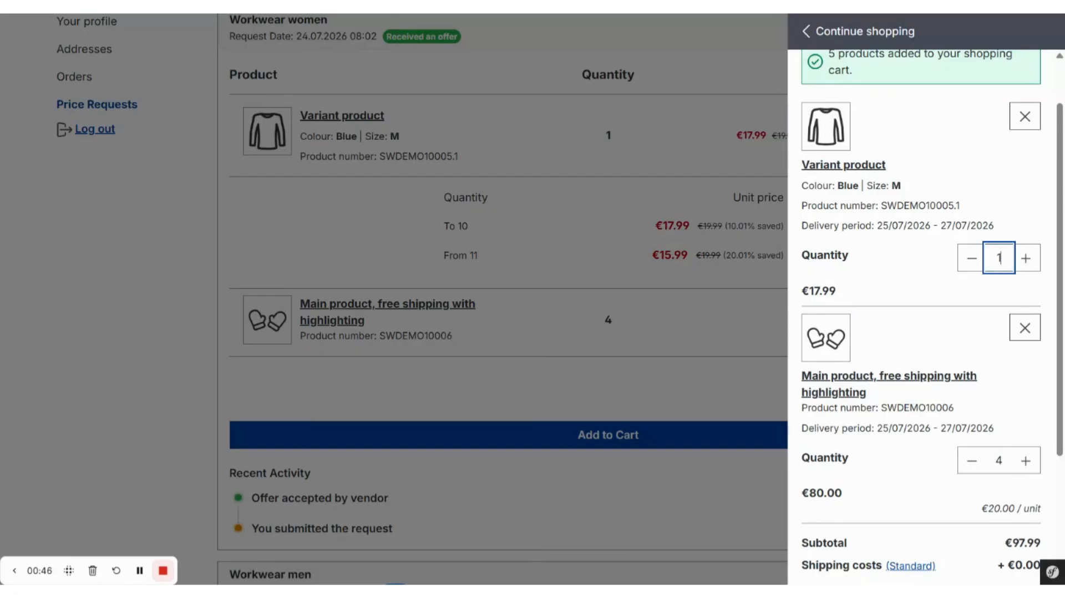
text(0)
click(851, 264)
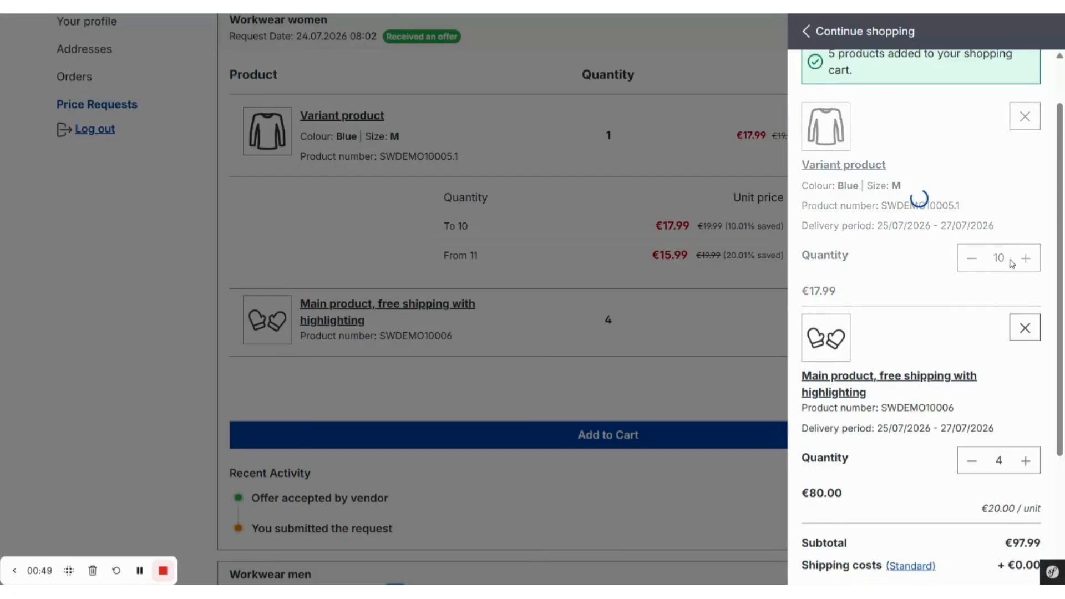
- Increase the Variant product's cart quantity to 11 and review the unit prices and subtotal in the cart
click(1033, 313)
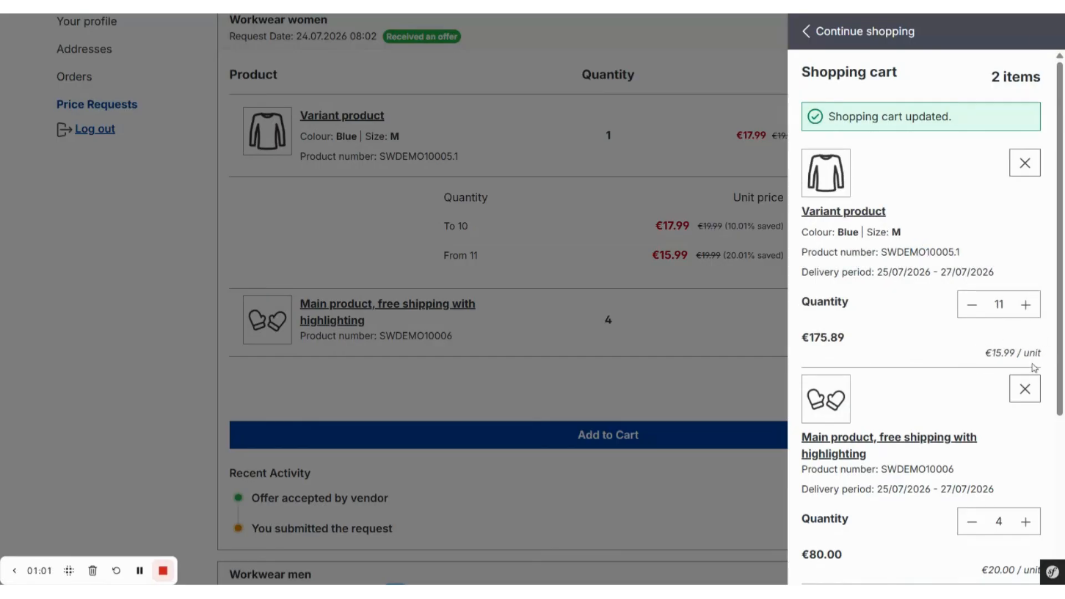
scroll(926, 442, down, 2)
scroll(926, 441, down, 3)
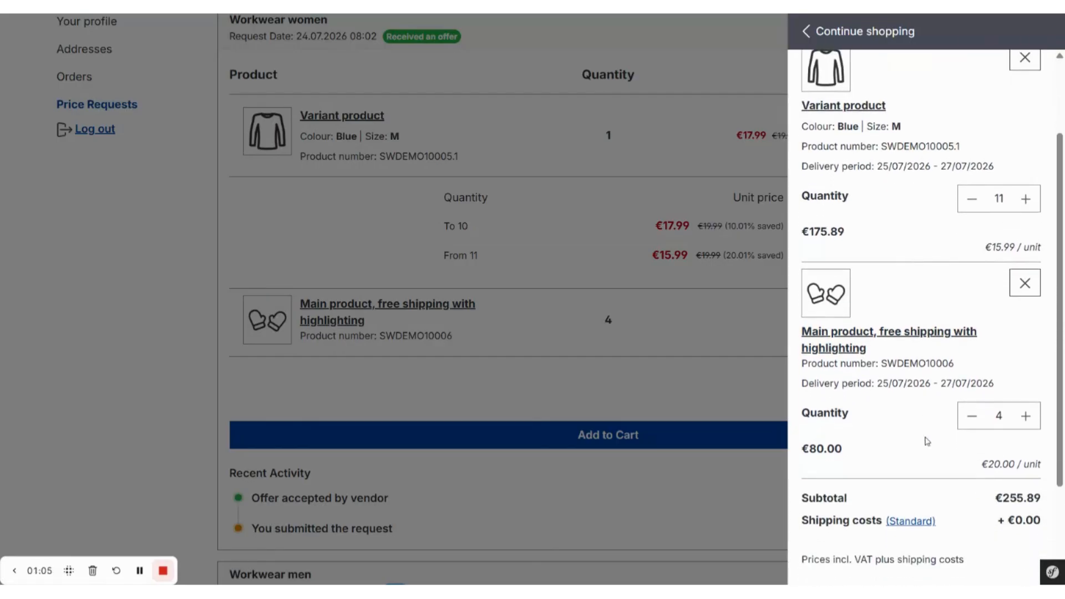